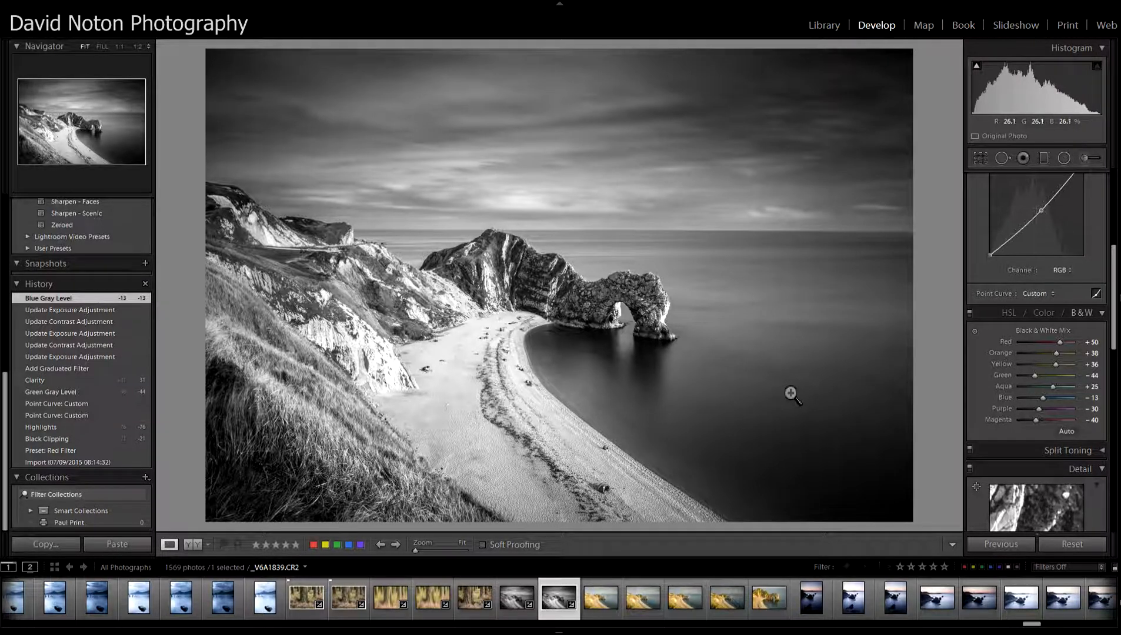
Step: Compare the before and after versions, revert the photo to its Import history state, and return to the single-image view
{"action": "left_click", "coordinate": [195, 545]}
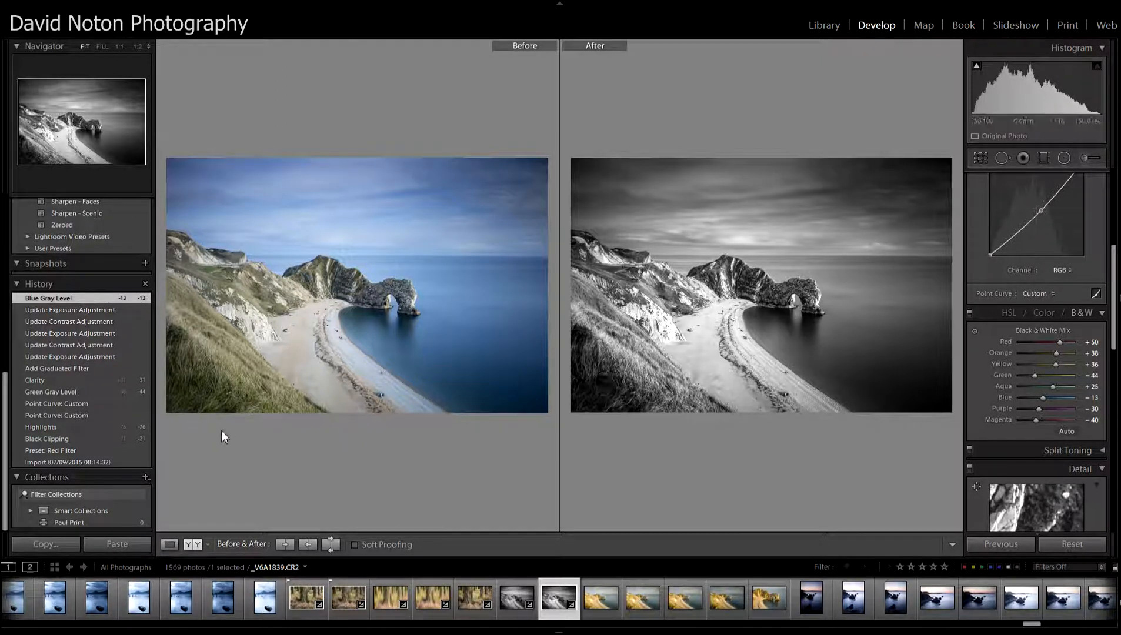
{"action": "left_click", "coordinate": [56, 463]}
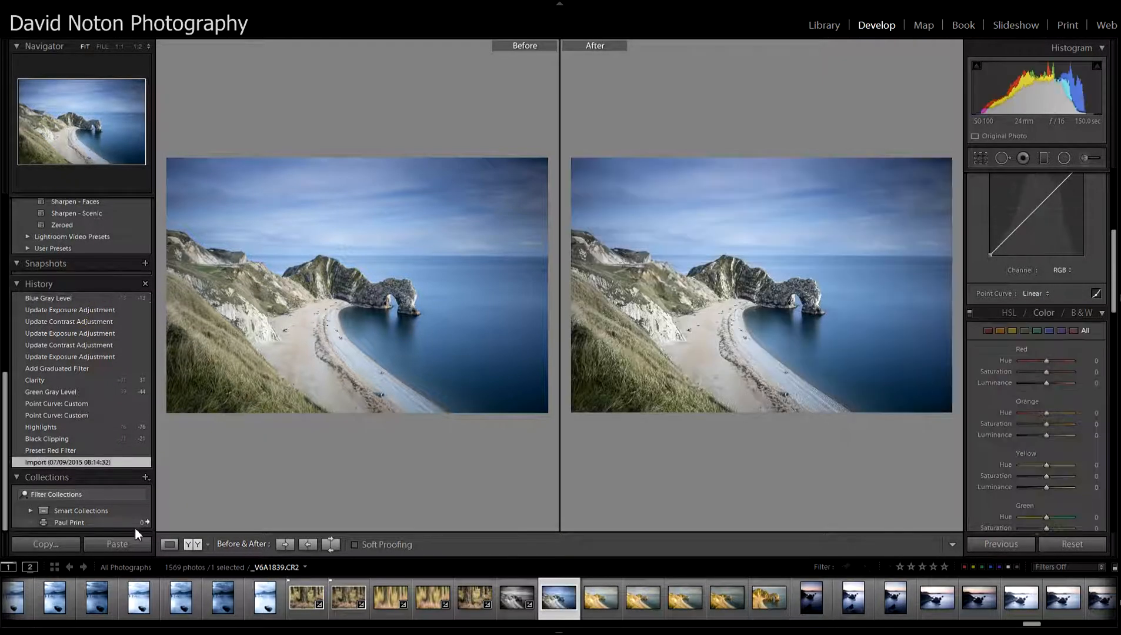
{"action": "left_click", "coordinate": [168, 546]}
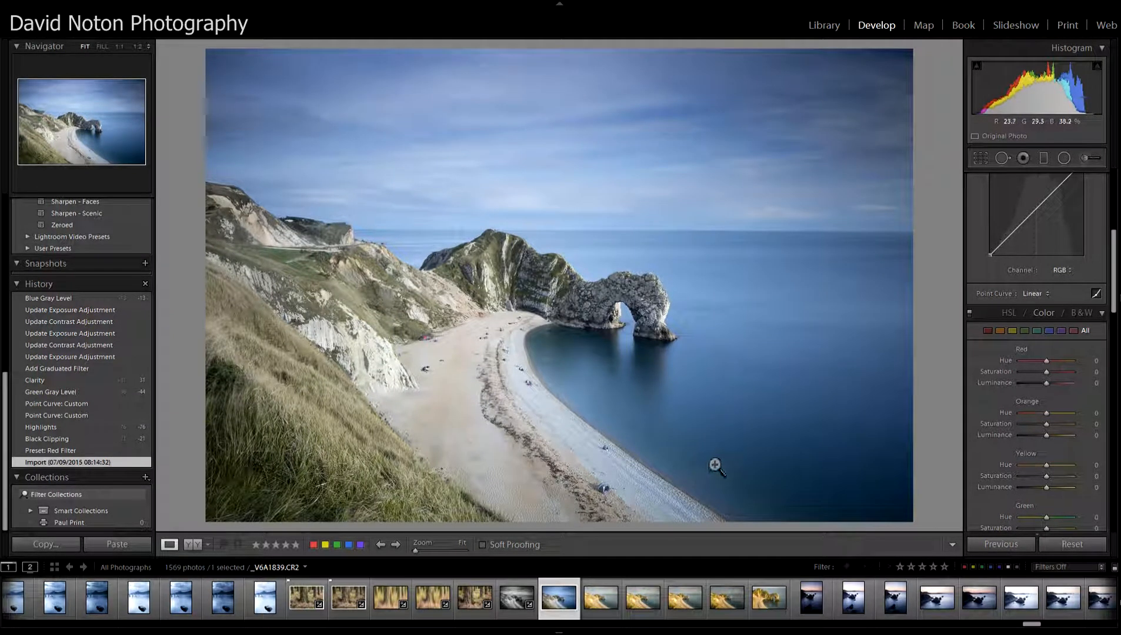
Step: Try the Red Hi-Contrast Filter preset against the Red Filter preset and keep Red Filter for the black-and-white conversion
{"action": "scroll", "coordinate": [4, 417], "scroll_direction": "up", "scroll_amount": 5}
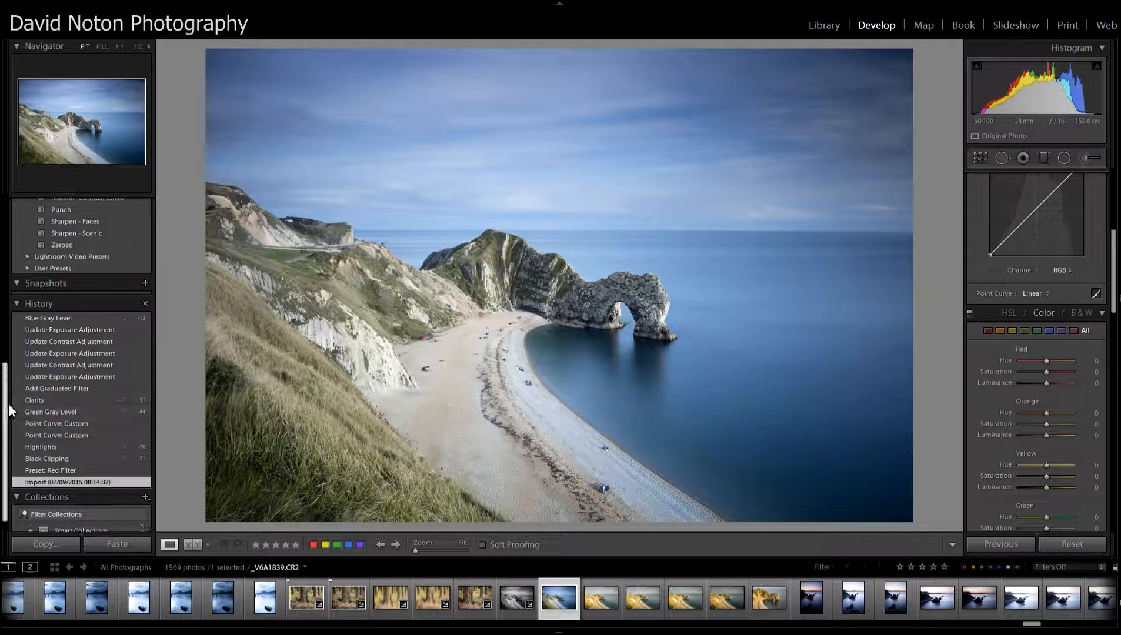
{"action": "scroll", "coordinate": [6, 258], "scroll_direction": "up", "scroll_amount": 6}
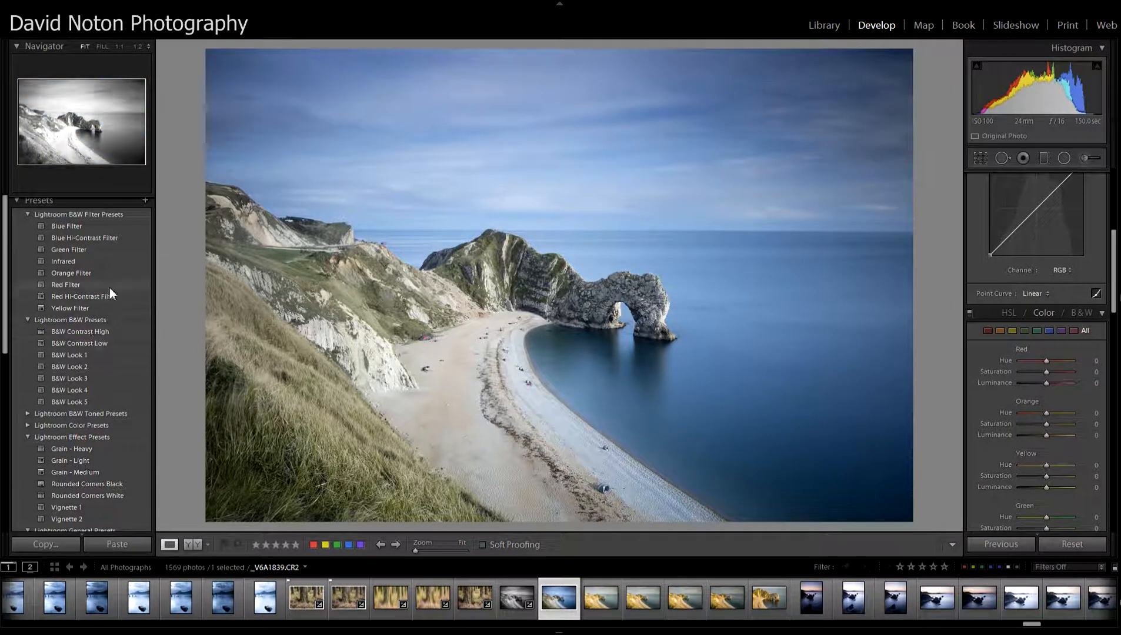
{"action": "left_click", "coordinate": [73, 283]}
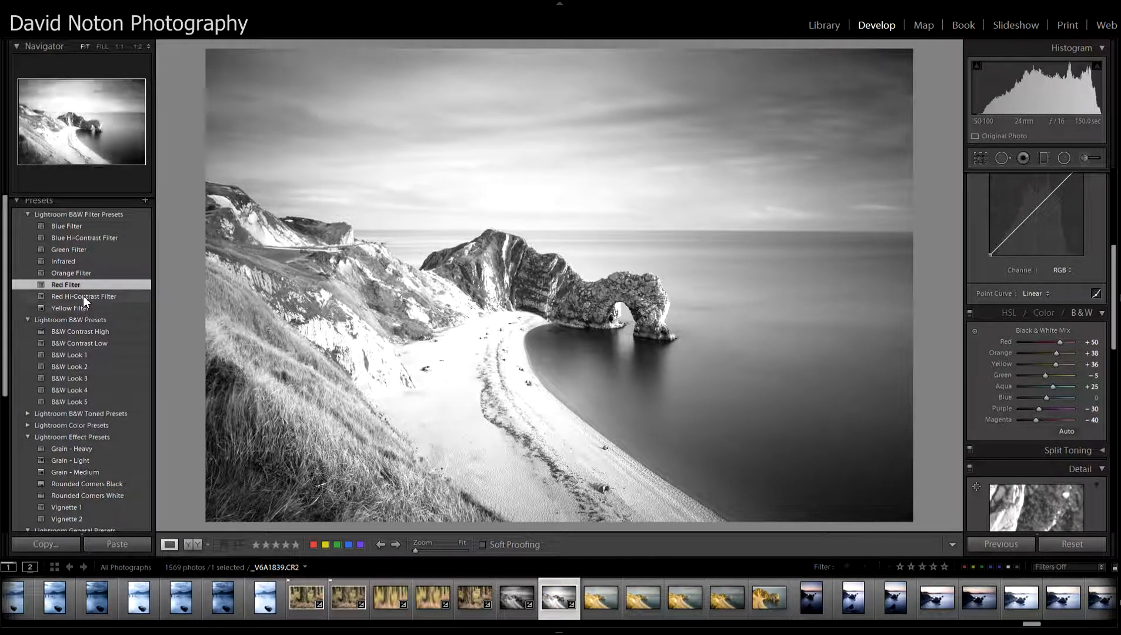
{"action": "left_click", "coordinate": [83, 295]}
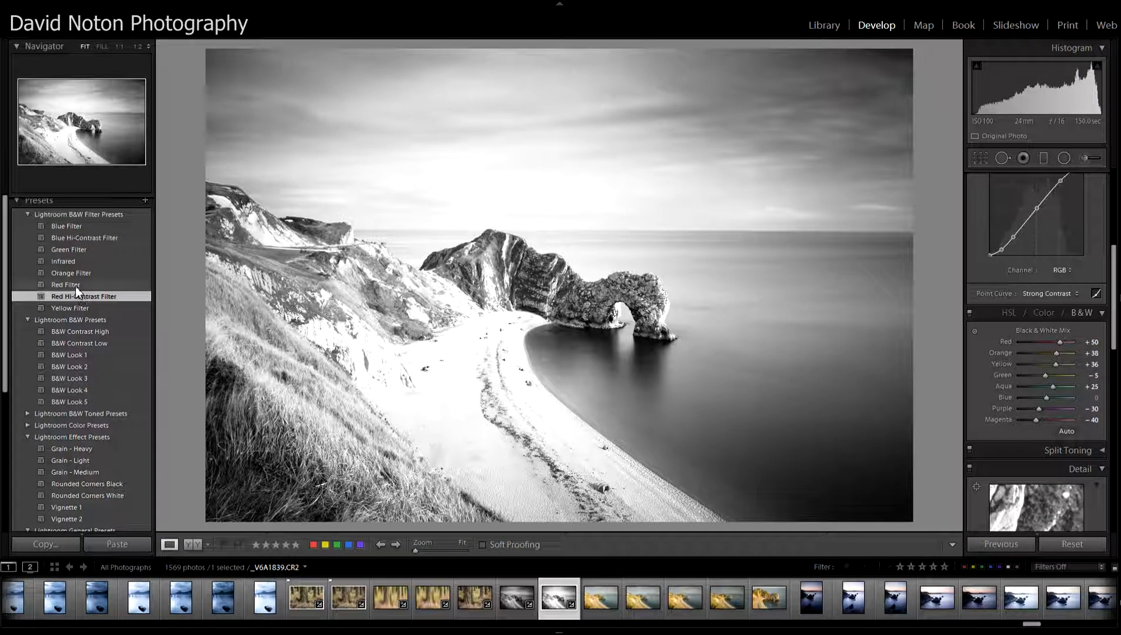
{"action": "left_click", "coordinate": [75, 283]}
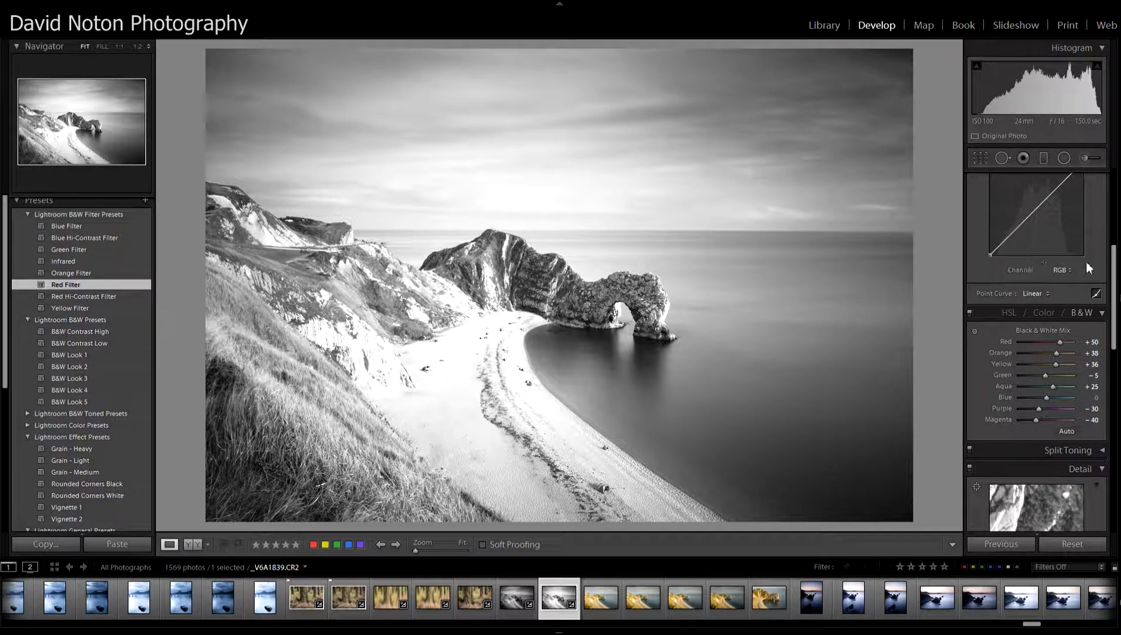
Step: Set Blacks to -21 while previewing clipping, and lower Highlights to -76
{"action": "left_click_drag", "start_coordinate": [1116, 272], "coordinate": [1106, 179]}
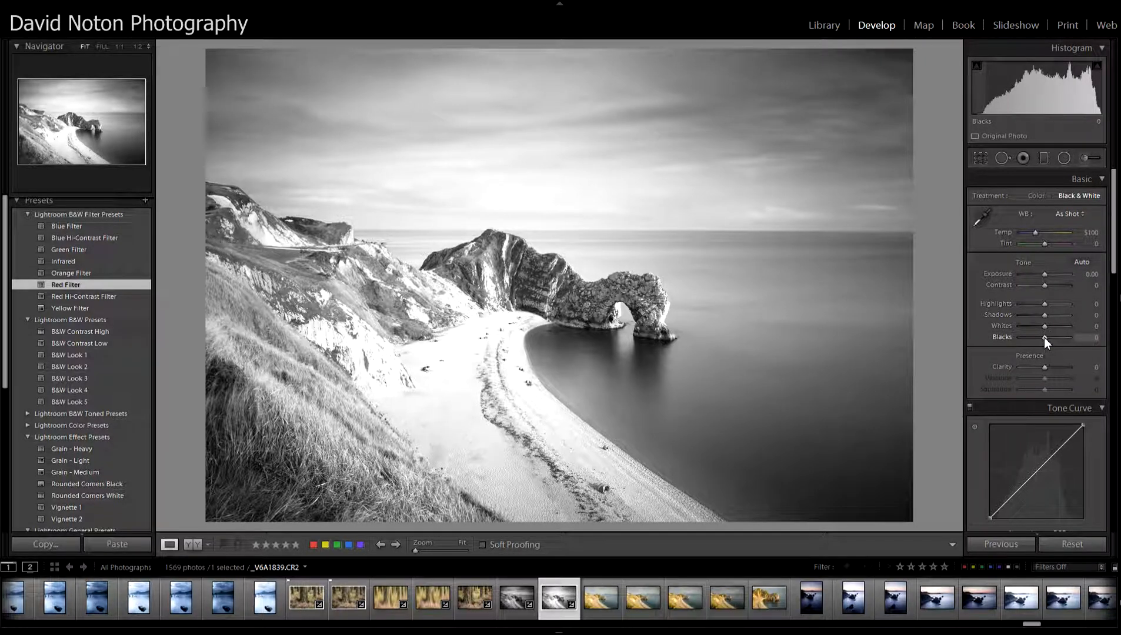
{"action": "key", "text": "alt"}
{"action": "left_click_drag", "start_coordinate": [1044, 336], "coordinate": [1040, 338]}
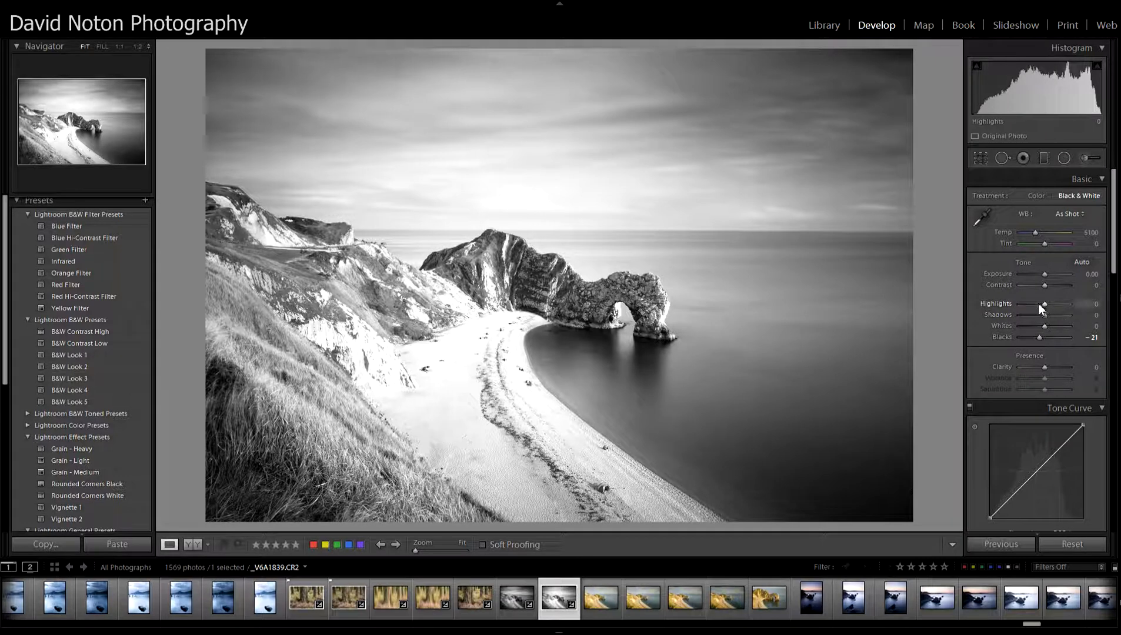
{"action": "left_click_drag", "start_coordinate": [1044, 303], "coordinate": [1025, 309]}
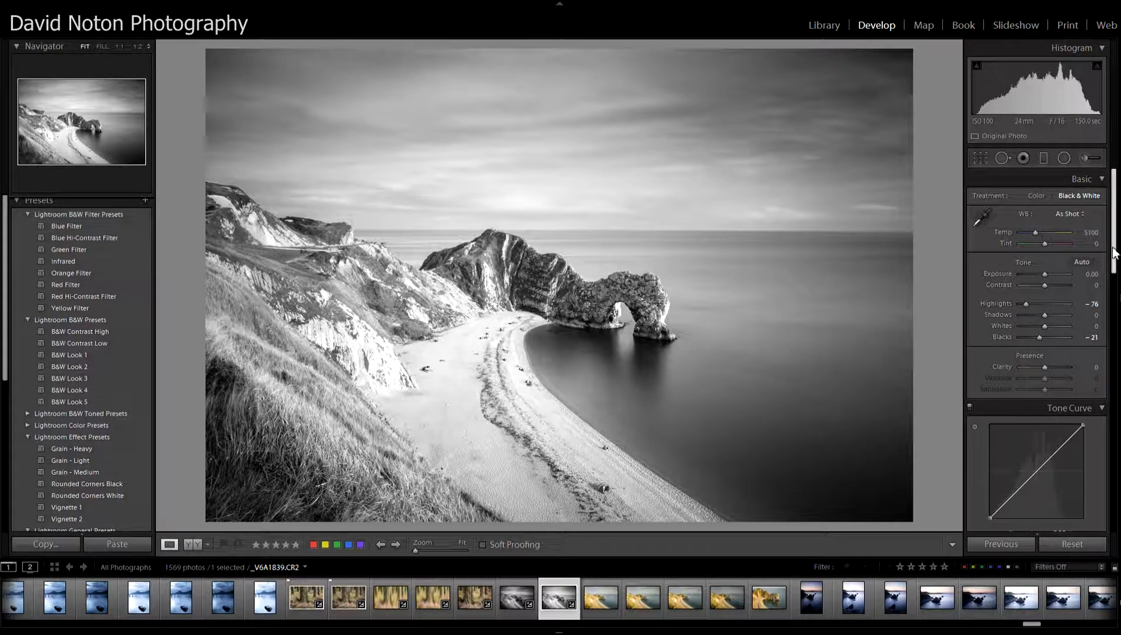
Step: Shape the tone curve by pulling down a shadow point slightly and anchoring the highlights with a point at about 83.1 / 80.4 %
{"action": "left_click_drag", "start_coordinate": [1112, 254], "coordinate": [1113, 305]}
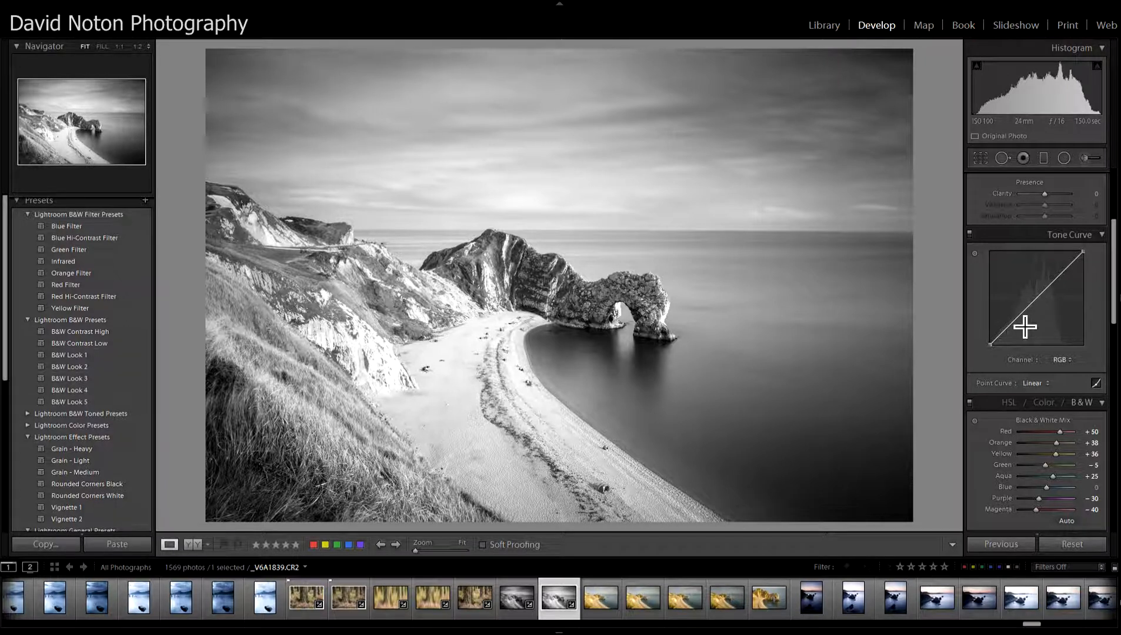
{"action": "left_click_drag", "start_coordinate": [1023, 328], "coordinate": [1021, 323]}
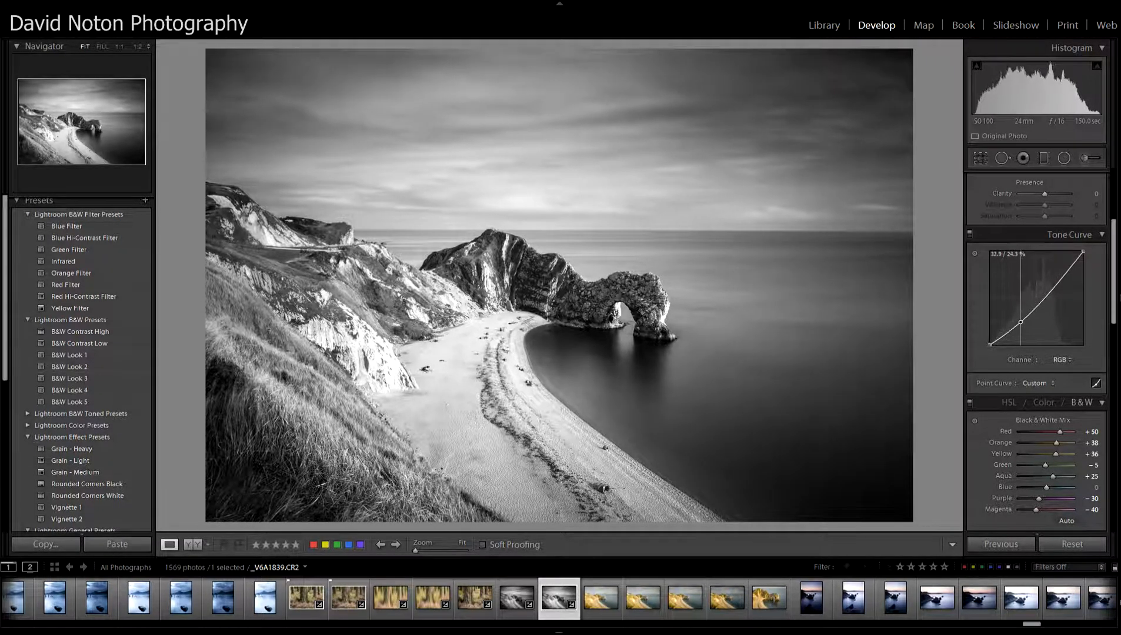
{"action": "left_click", "coordinate": [1067, 269]}
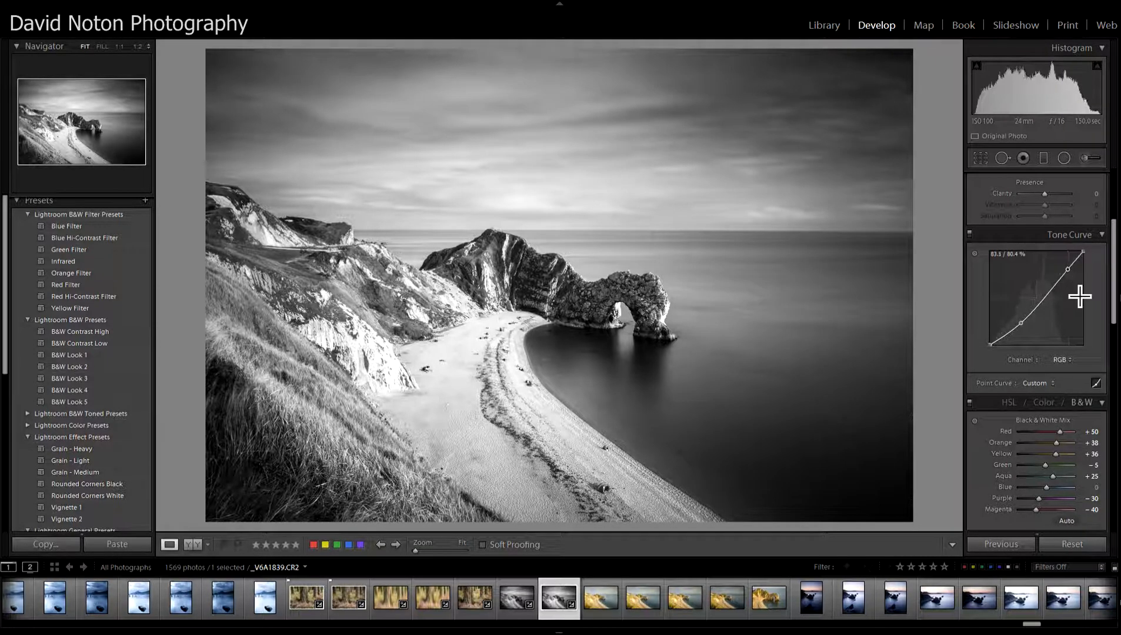
{"action": "left_click_drag", "start_coordinate": [1021, 326], "coordinate": [1018, 322]}
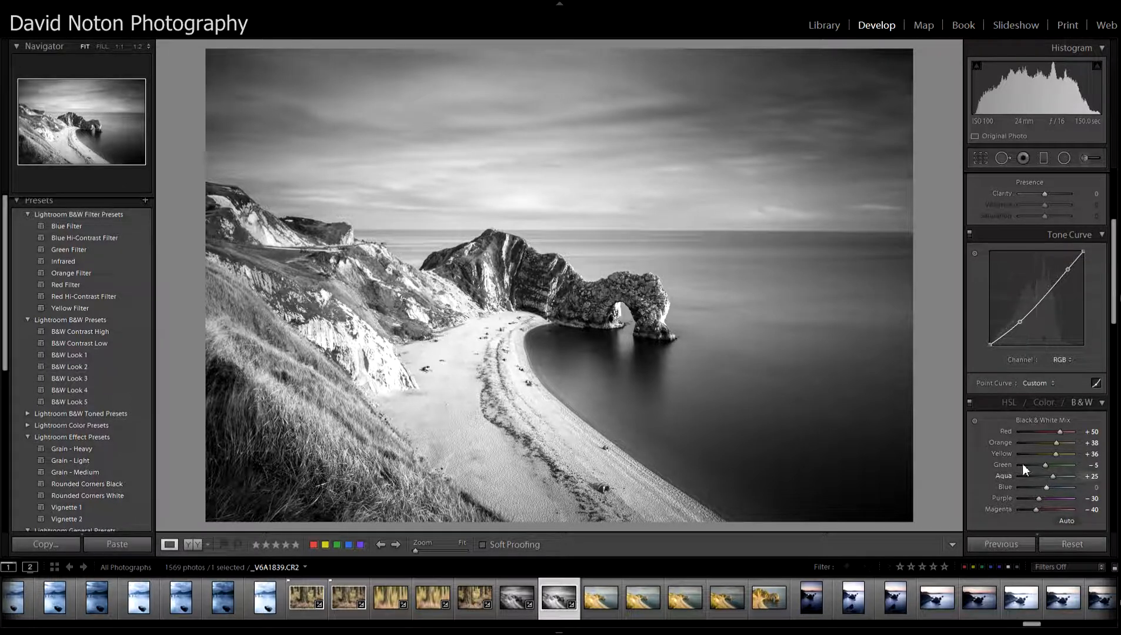
{"action": "left_click_drag", "start_coordinate": [1021, 323], "coordinate": [1019, 321]}
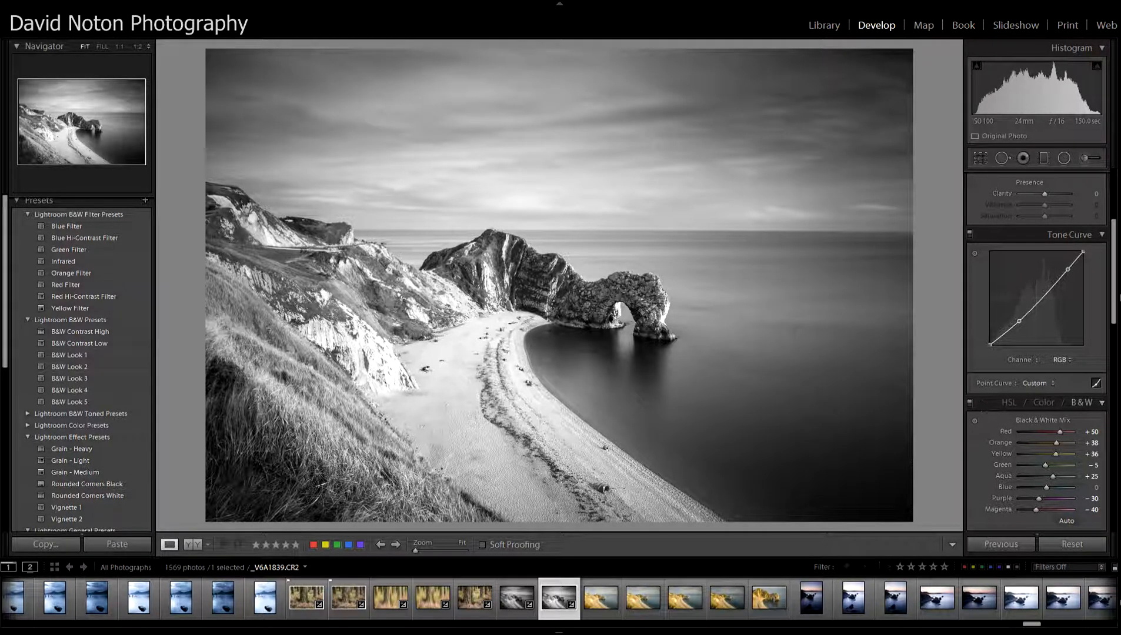
Step: Compare the original colour photo with the black-and-white version side by side
{"action": "left_click_drag", "start_coordinate": [1116, 314], "coordinate": [1110, 353]}
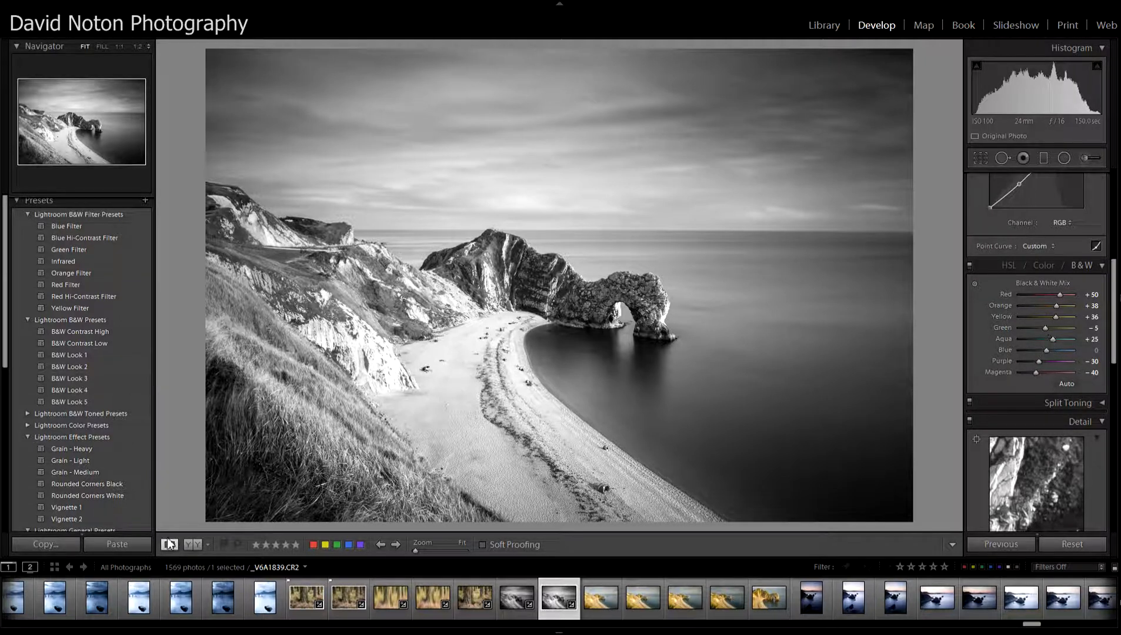
{"action": "left_click", "coordinate": [192, 545]}
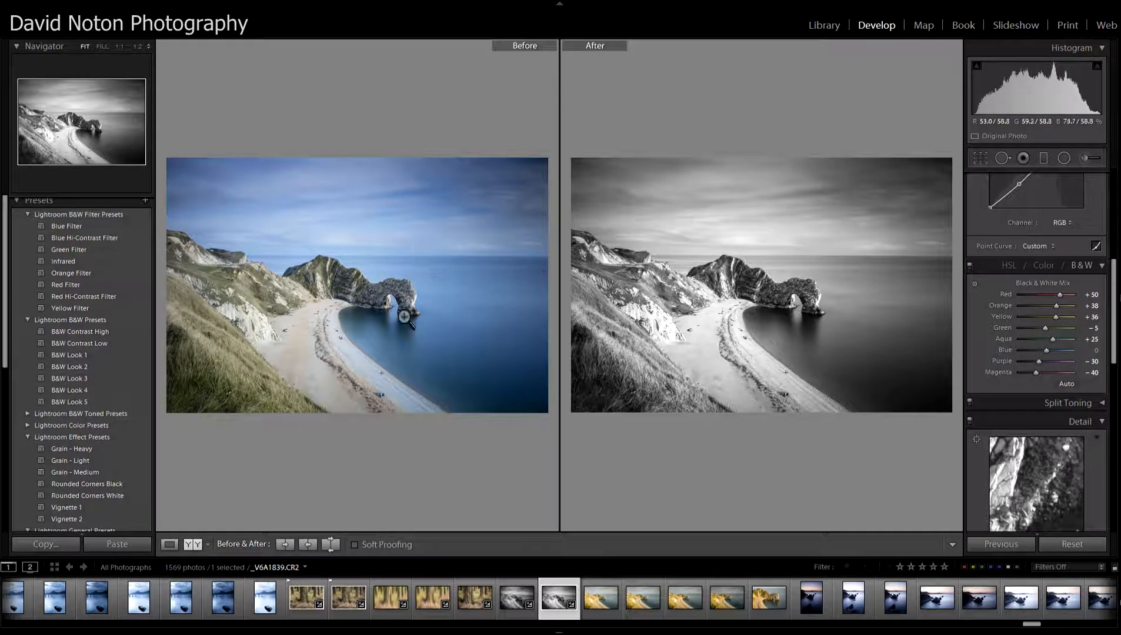
{"action": "left_click", "coordinate": [169, 544]}
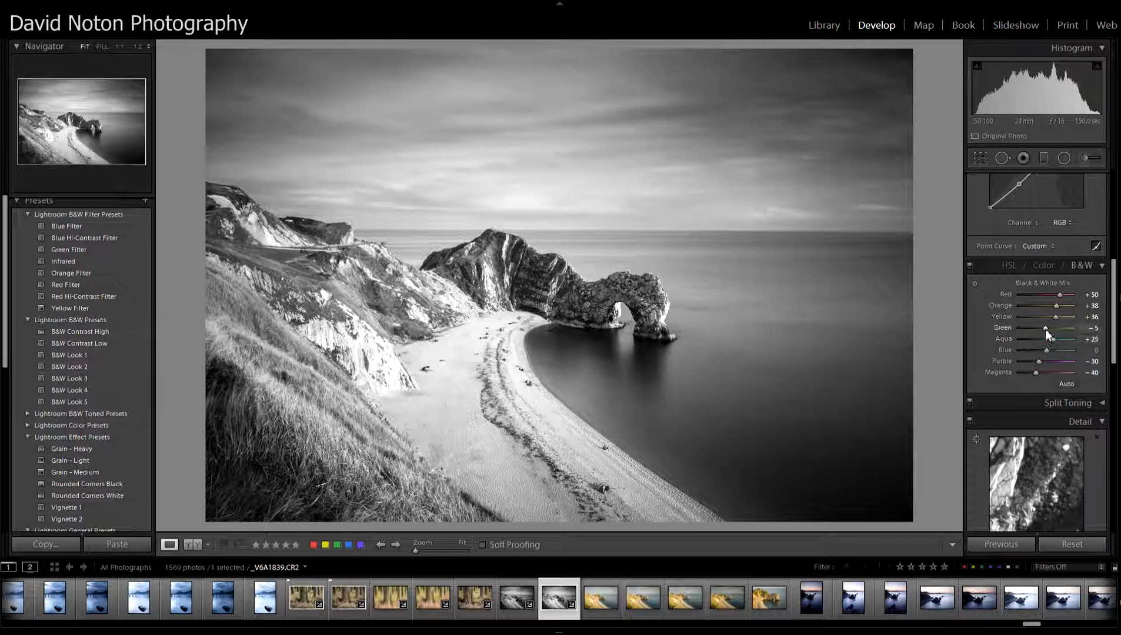
Step: Darken the greens and blues in the Black & White Mix, setting Green to -40 and Blue to -18
{"action": "left_click_drag", "start_coordinate": [1045, 328], "coordinate": [1039, 329]}
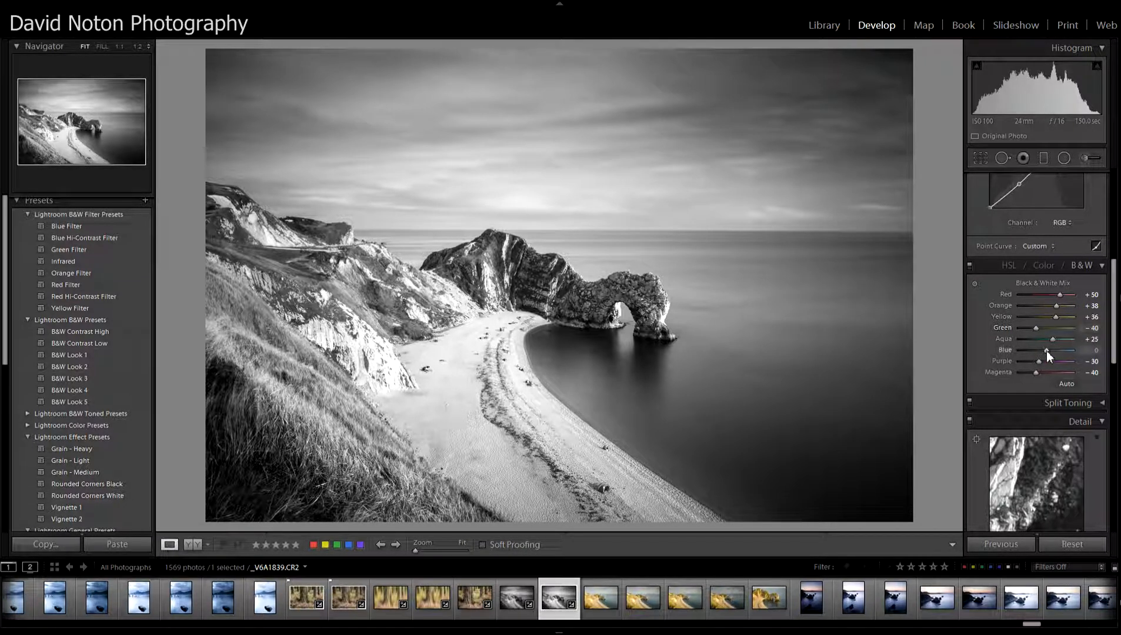
{"action": "left_click_drag", "start_coordinate": [1046, 351], "coordinate": [1037, 352]}
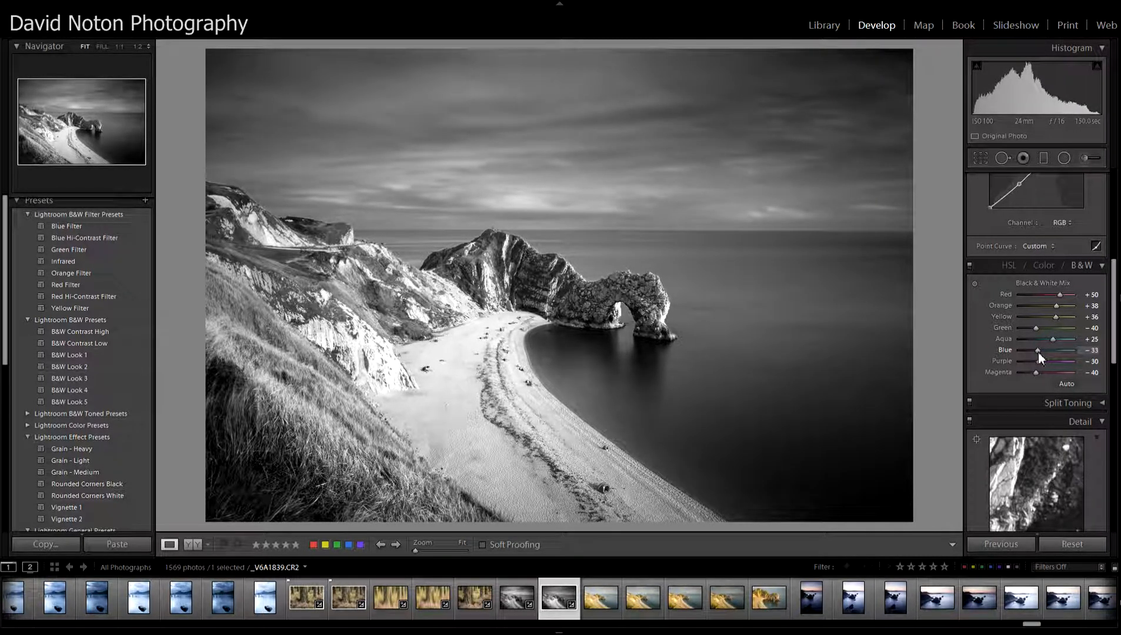
{"action": "left_click_drag", "start_coordinate": [1038, 352], "coordinate": [1041, 352]}
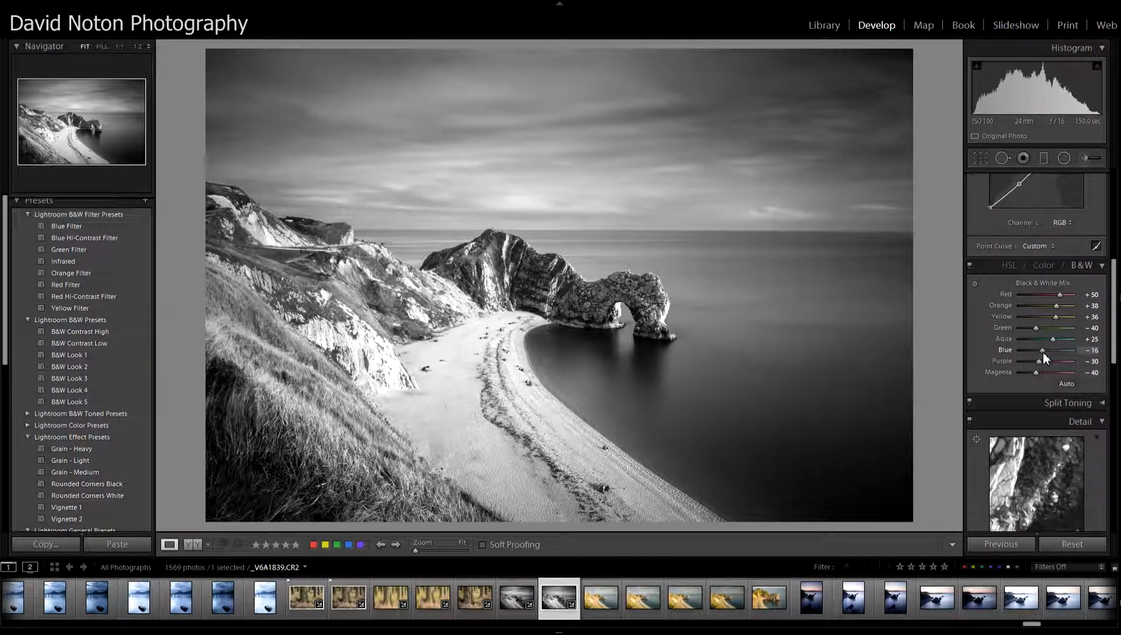
{"action": "left_click_drag", "start_coordinate": [1042, 352], "coordinate": [1040, 353]}
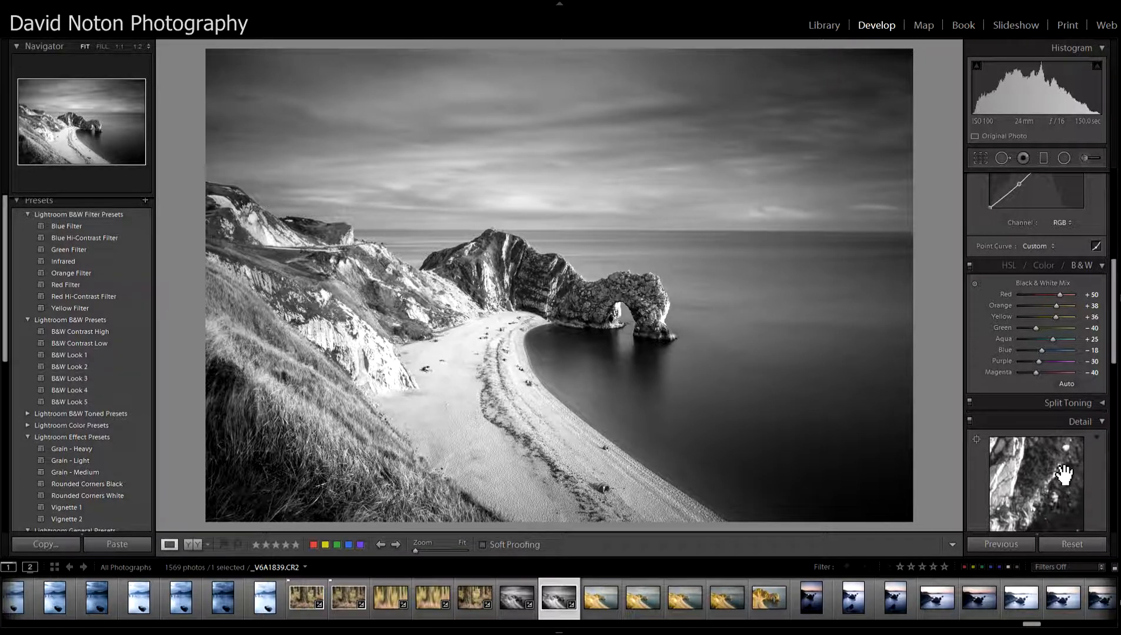
Step: Try different Clarity strengths on the photo and settle on +33
{"action": "scroll", "coordinate": [1115, 309], "scroll_direction": "up", "scroll_amount": 5}
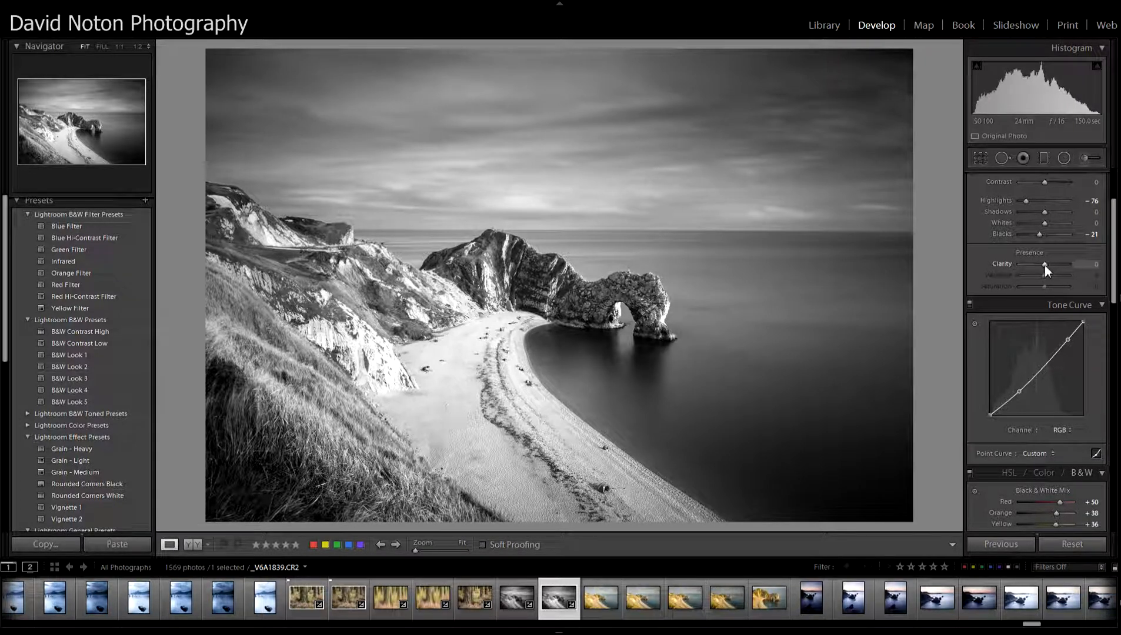
{"action": "left_click_drag", "start_coordinate": [1044, 265], "coordinate": [1051, 266]}
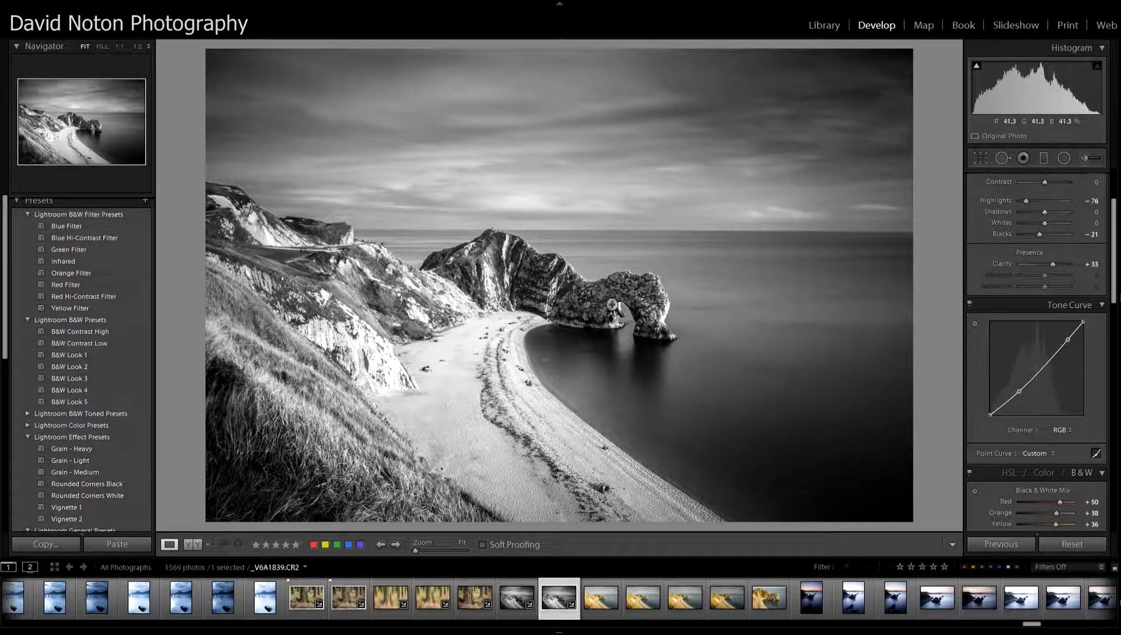
{"action": "left_click_drag", "start_coordinate": [1049, 265], "coordinate": [1060, 266]}
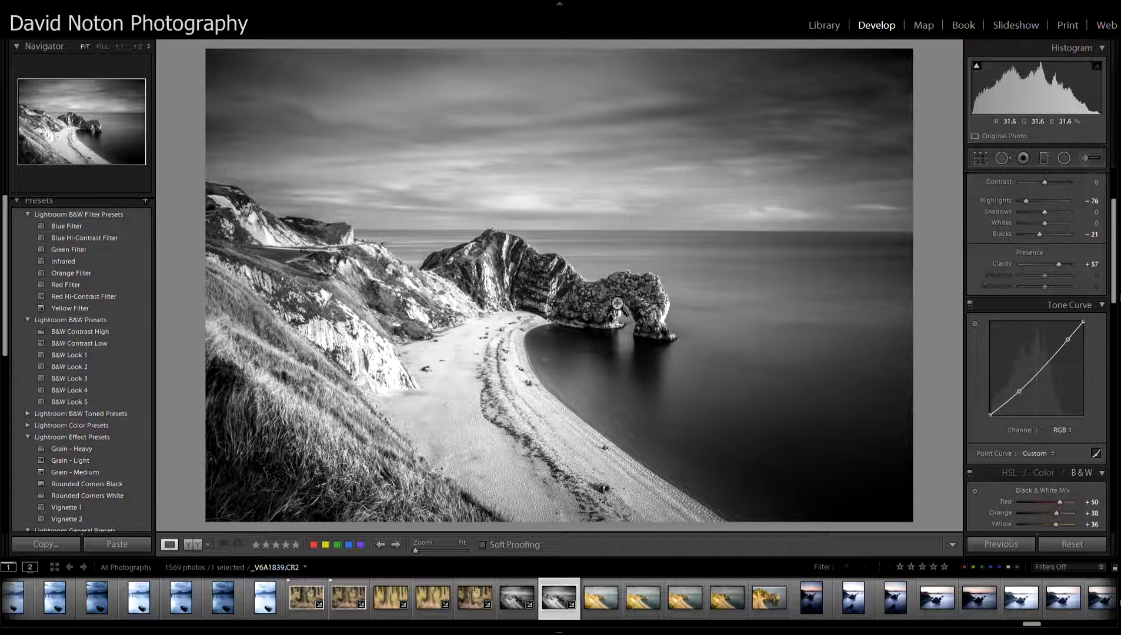
{"action": "left_click_drag", "start_coordinate": [1060, 265], "coordinate": [1055, 266]}
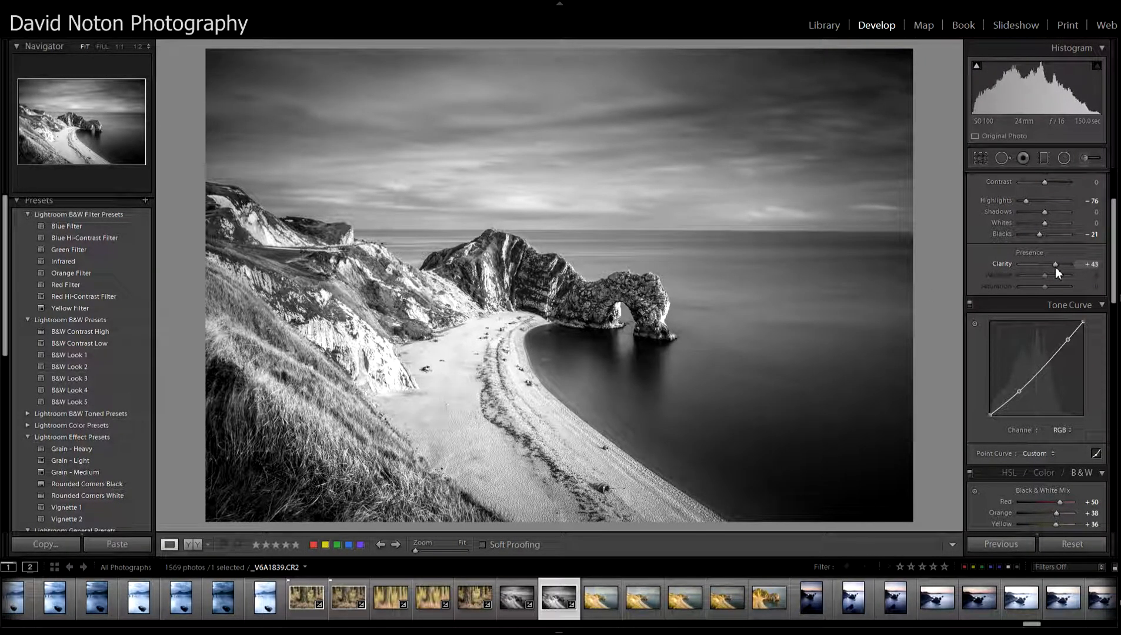
{"action": "left_click_drag", "start_coordinate": [1055, 267], "coordinate": [1053, 268]}
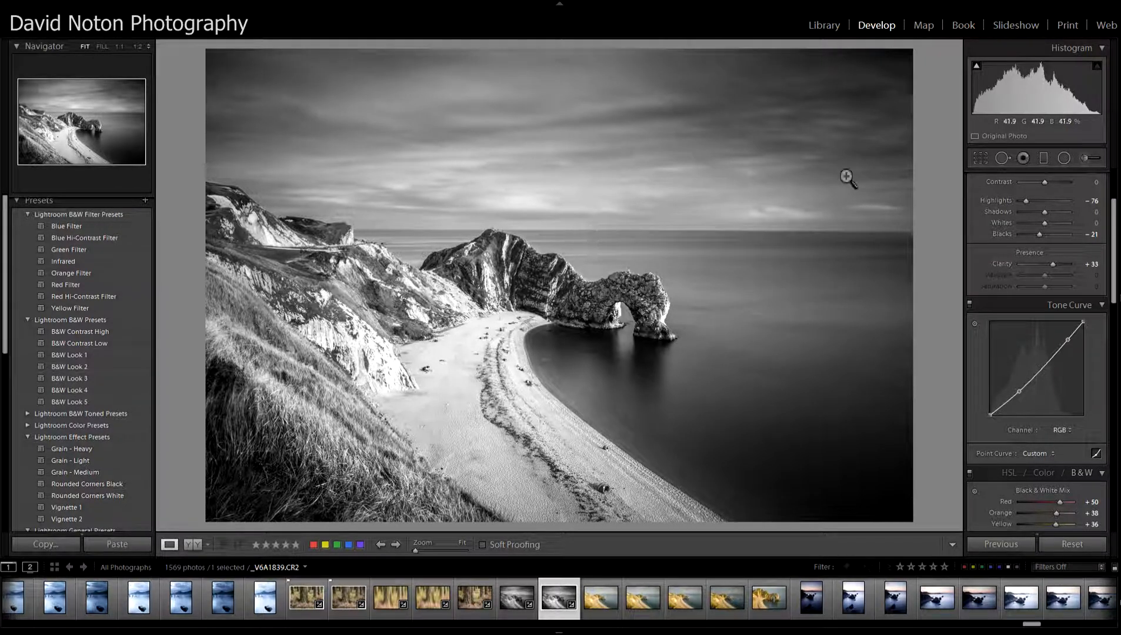
Step: Place a narrow graduated filter across the horizon so it covers the sky, and set its Contrast to 34
{"action": "left_click", "coordinate": [1044, 159]}
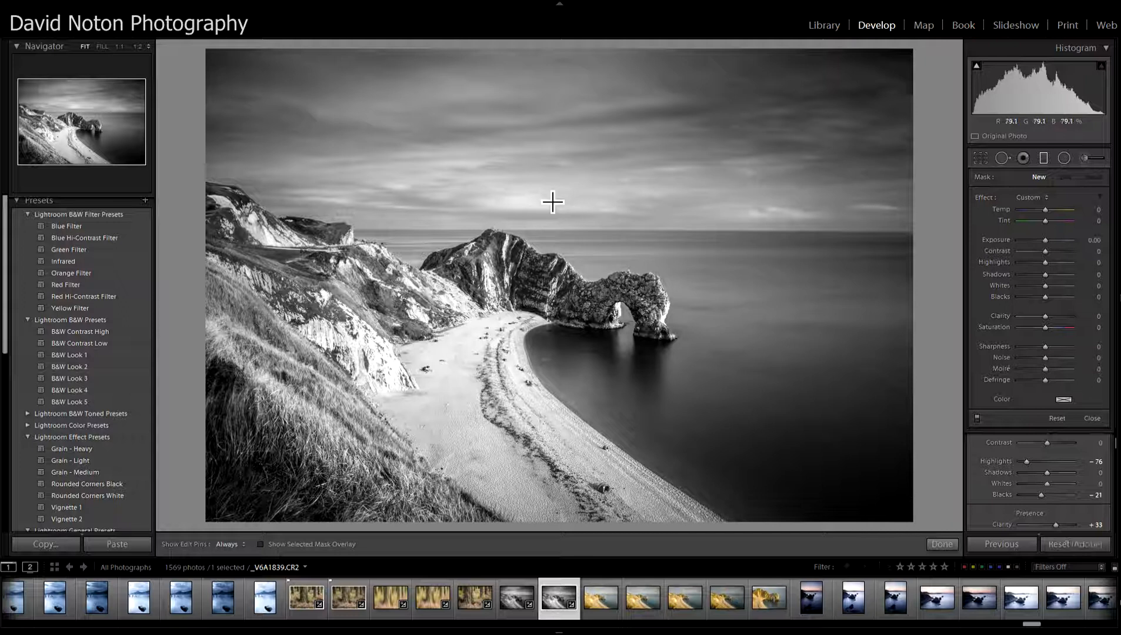
{"action": "mouse_move", "coordinate": [552, 194]}
{"action": "left_mouse_down"}
{"action": "mouse_move", "coordinate": [545, 250]}
{"action": "mouse_move", "coordinate": [550, 233]}
{"action": "left_mouse_up"}
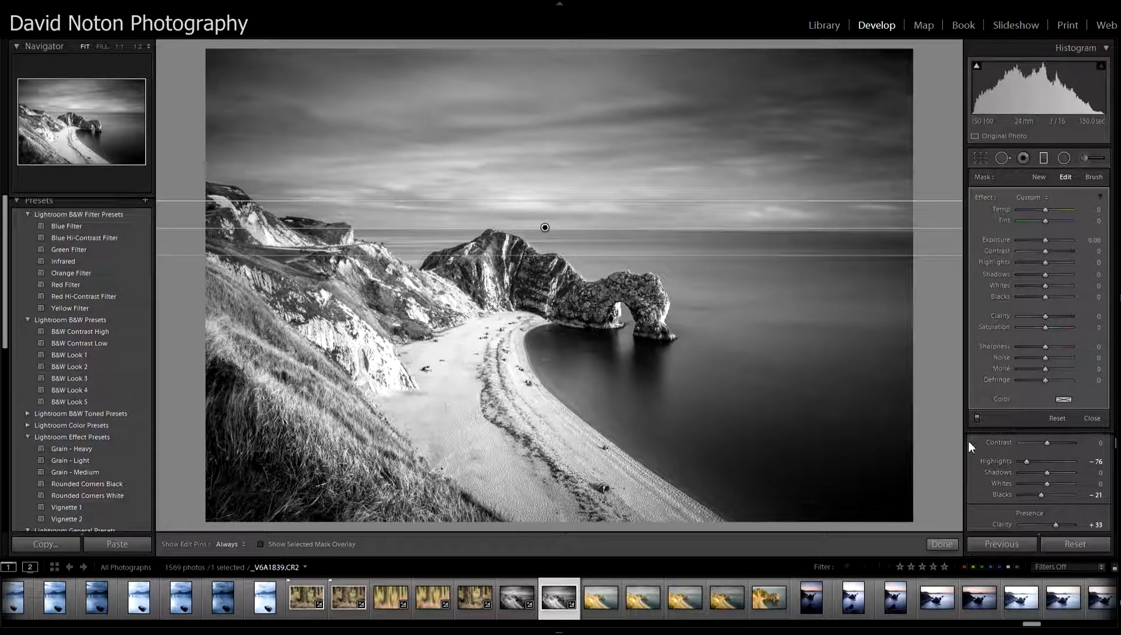
{"action": "left_click_drag", "start_coordinate": [558, 210], "coordinate": [550, 230]}
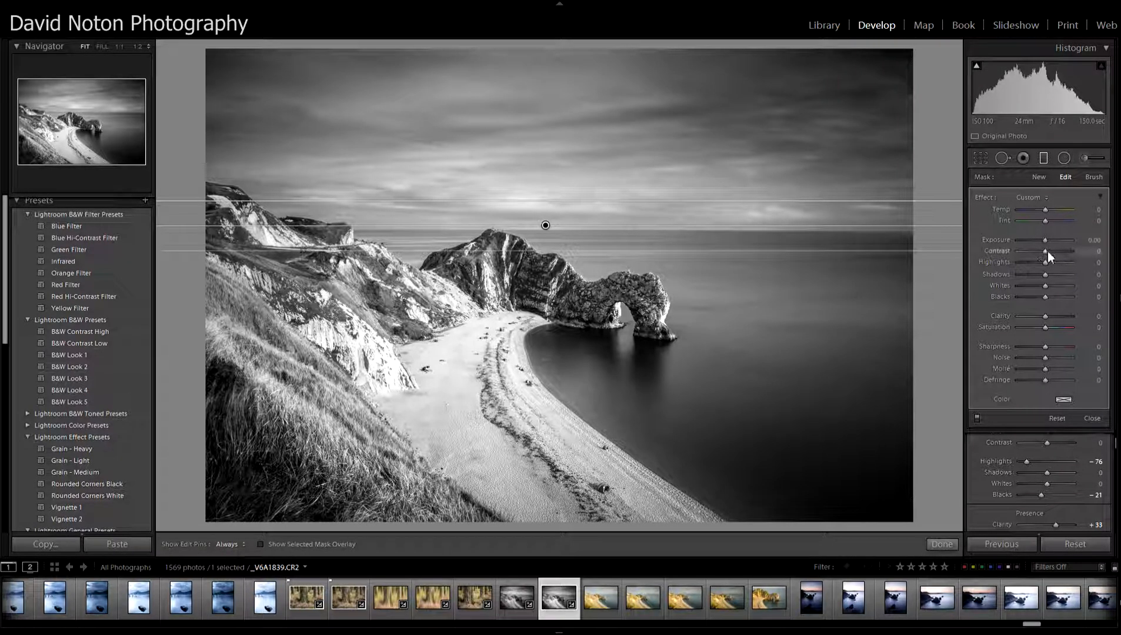
{"action": "left_click_drag", "start_coordinate": [1044, 251], "coordinate": [1056, 251]}
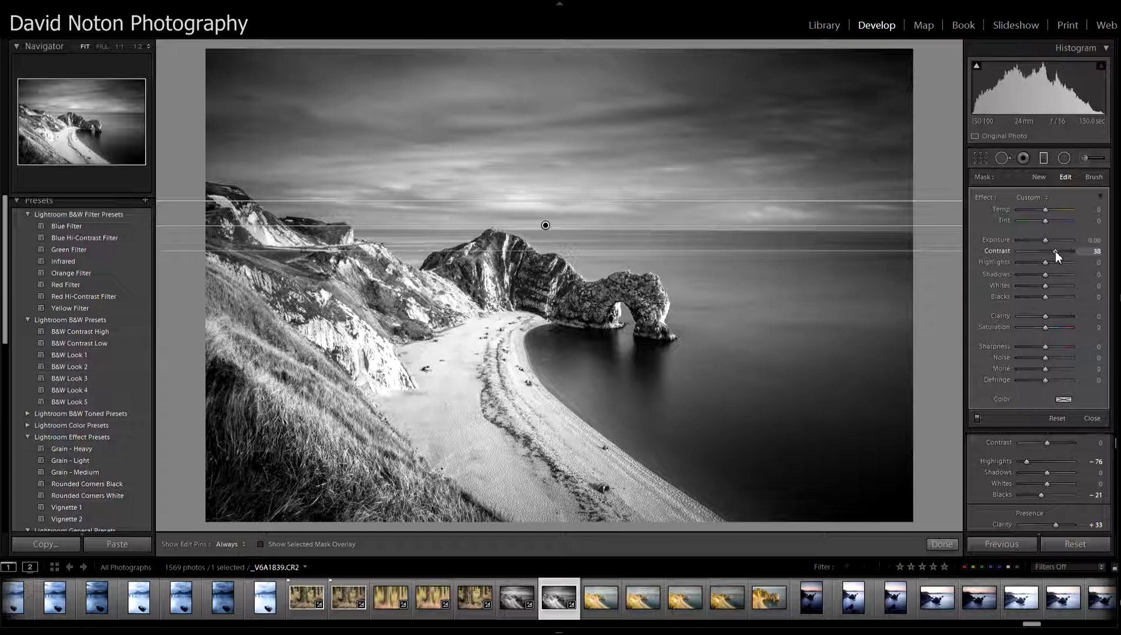
{"action": "left_click_drag", "start_coordinate": [1055, 251], "coordinate": [1053, 252]}
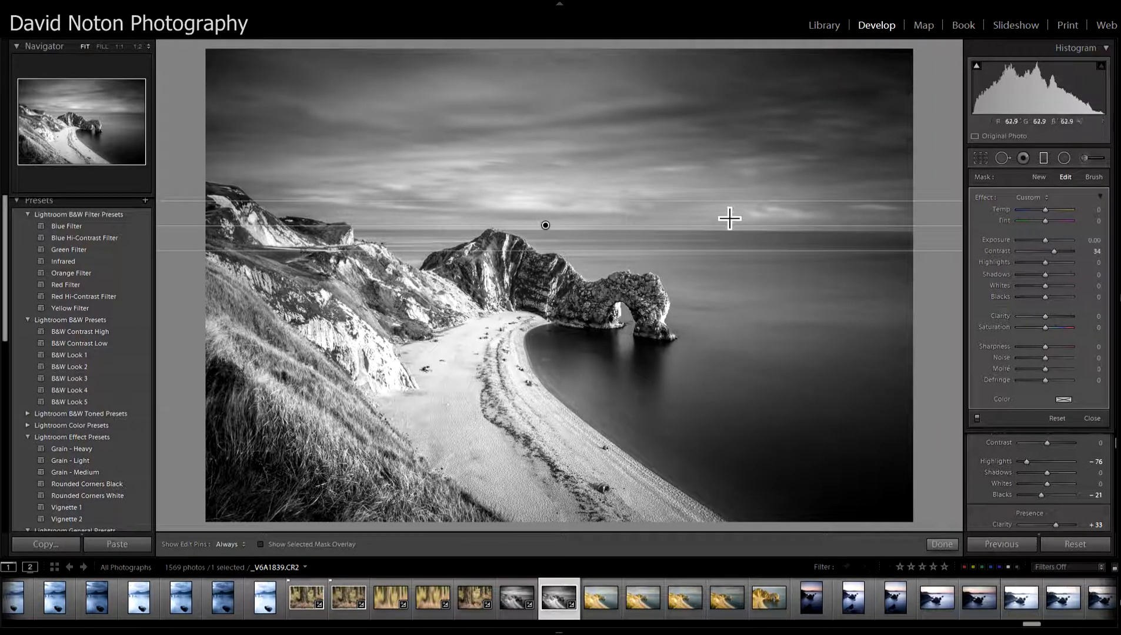
Step: Show the graduated filter's mask overlay and brush the mask off the clifftop on the photo's left edge
{"action": "left_click", "coordinate": [1094, 178]}
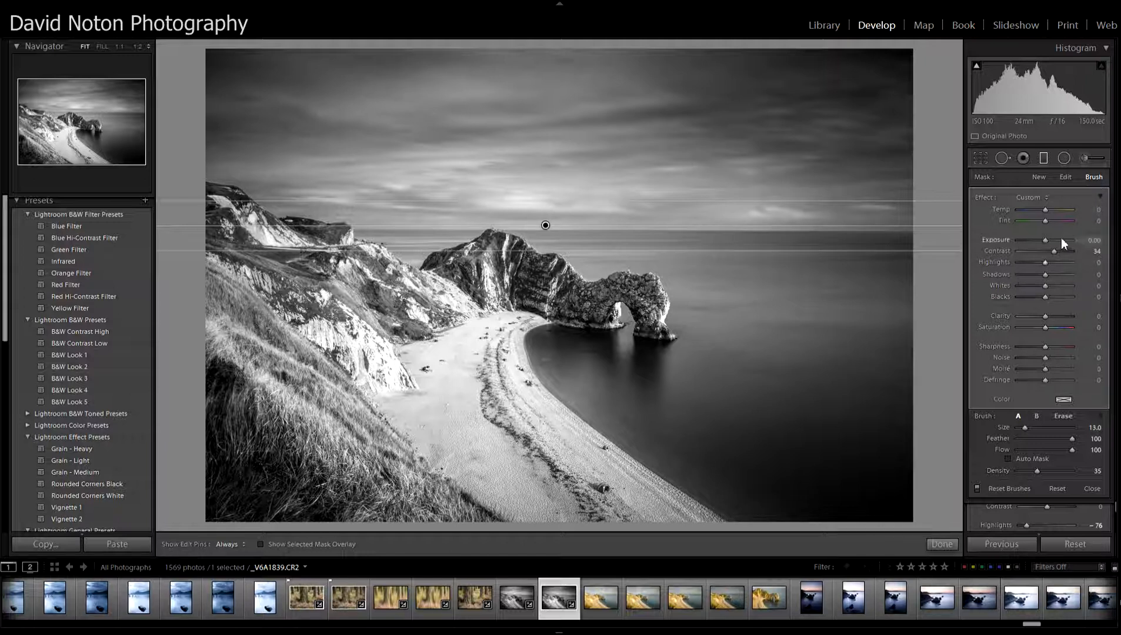
{"action": "left_click", "coordinate": [261, 545]}
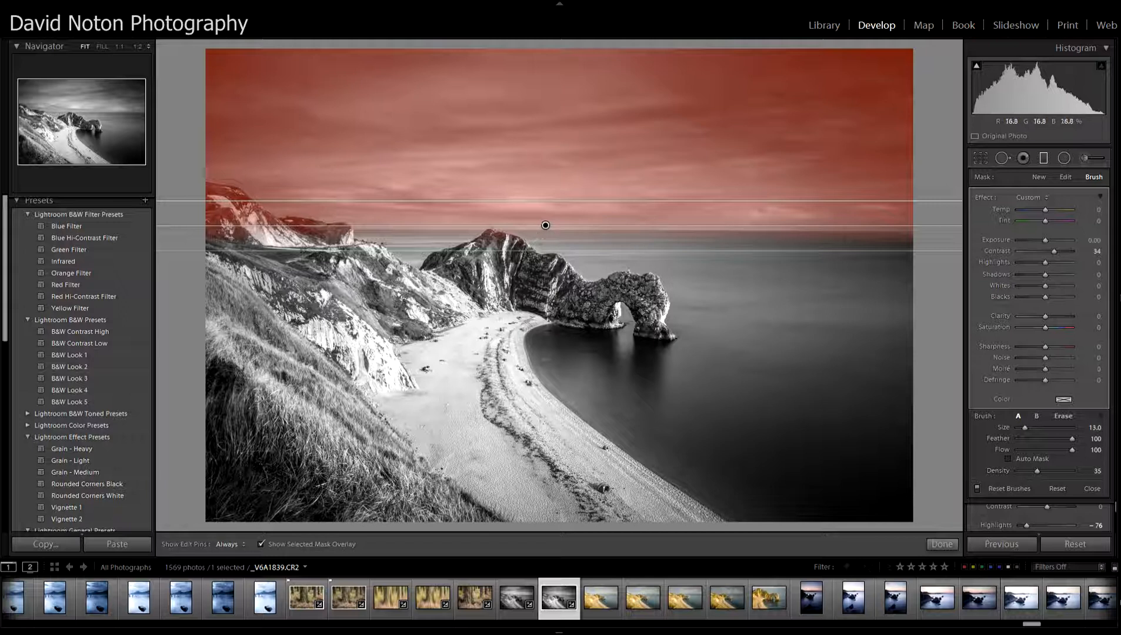
{"action": "key", "text": "alt"}
{"action": "key", "text": "h"}
{"action": "left_click_drag", "start_coordinate": [201, 196], "coordinate": [265, 255]}
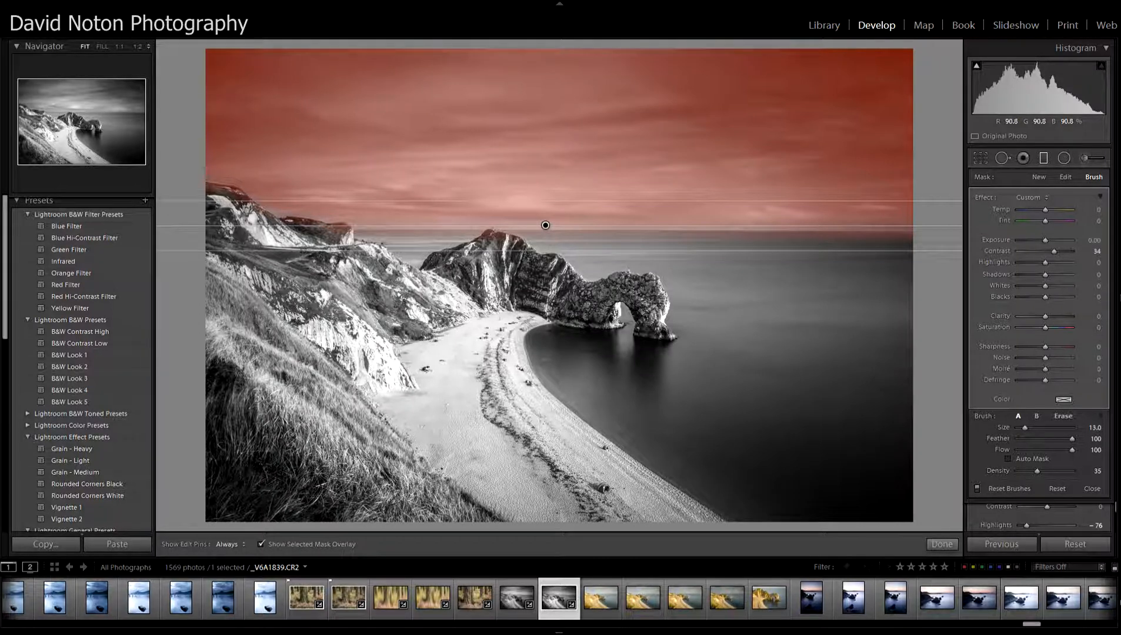
Step: Reduce the mask brush to size 5.0, erase the remaining overlay along the cliff edge, and finish the filter with the overlay hidden
{"action": "key", "text": "bracketleft"}
{"action": "key", "text": "bracketleft"}
{"action": "key", "text": "bracketleft"}
{"action": "key", "text": "bracketleft"}
{"action": "key", "text": "shift"}
{"action": "key", "text": "h"}
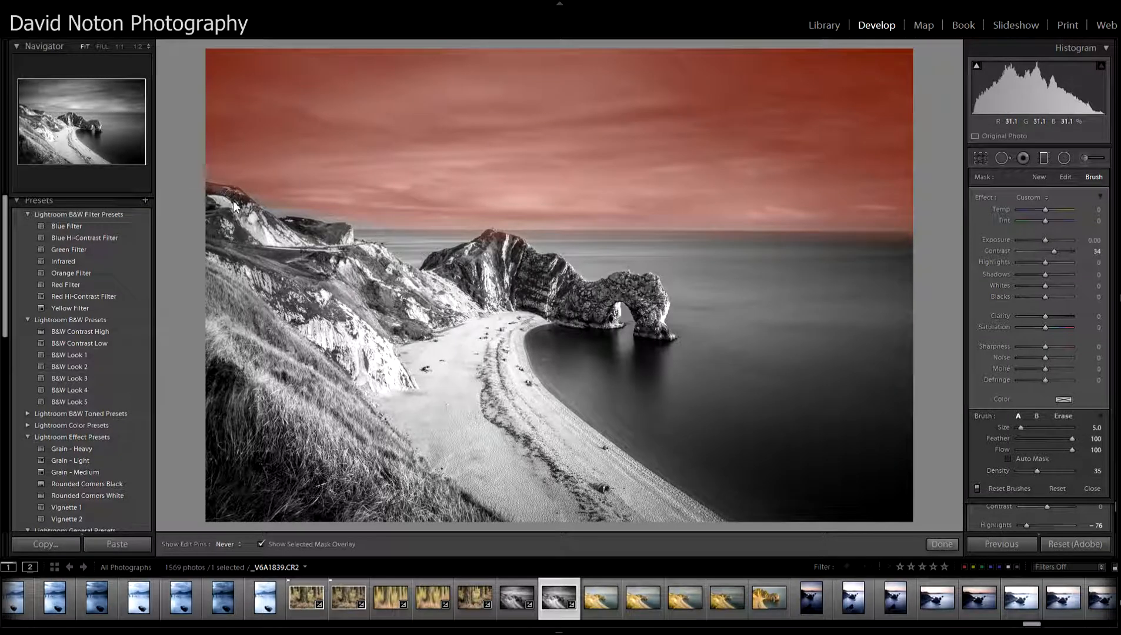
{"action": "key", "text": "h"}
{"action": "left_click", "coordinate": [260, 544]}
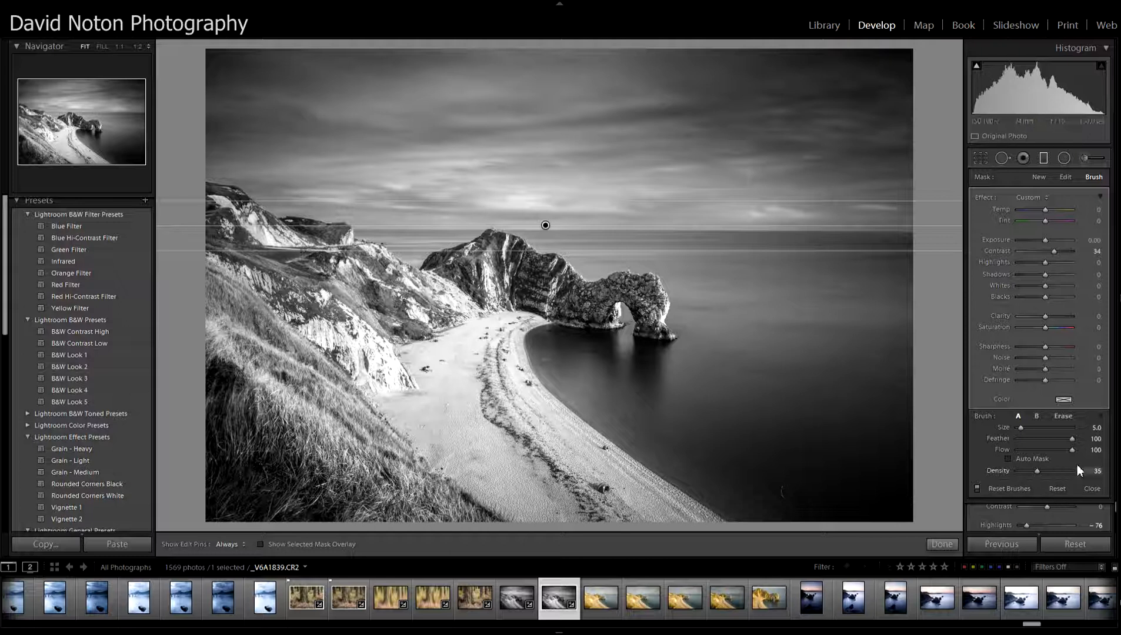
{"action": "left_click", "coordinate": [944, 543]}
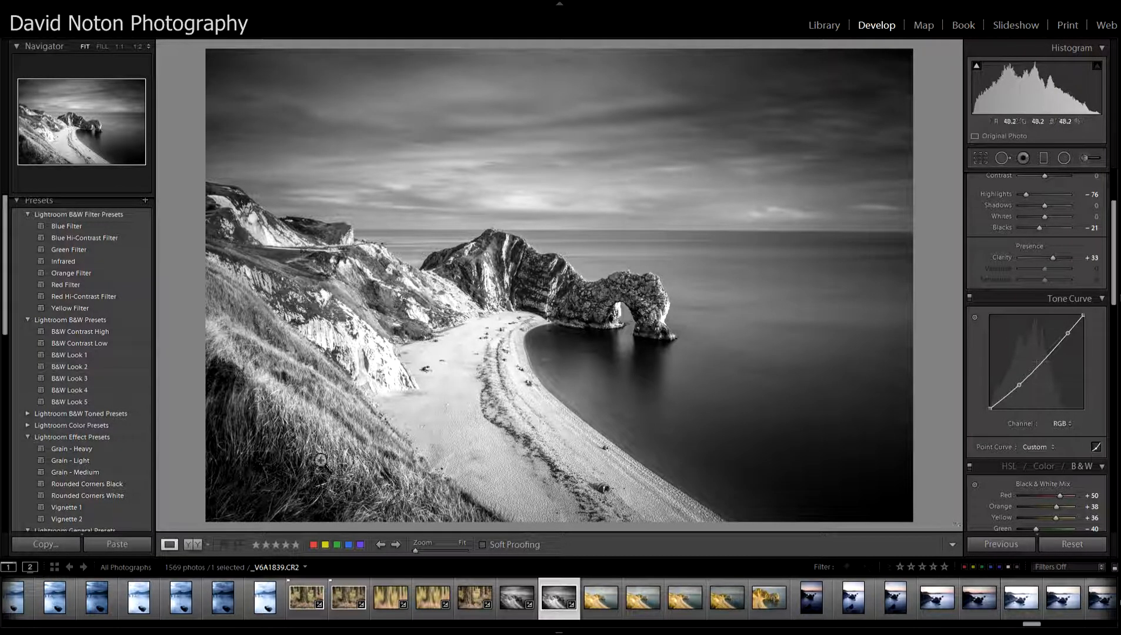
Step: Apply the Sharpen - Scenic preset to the photo and set the sharpening Masking to 14
{"action": "scroll", "coordinate": [1039, 393], "scroll_direction": "down", "scroll_amount": 10}
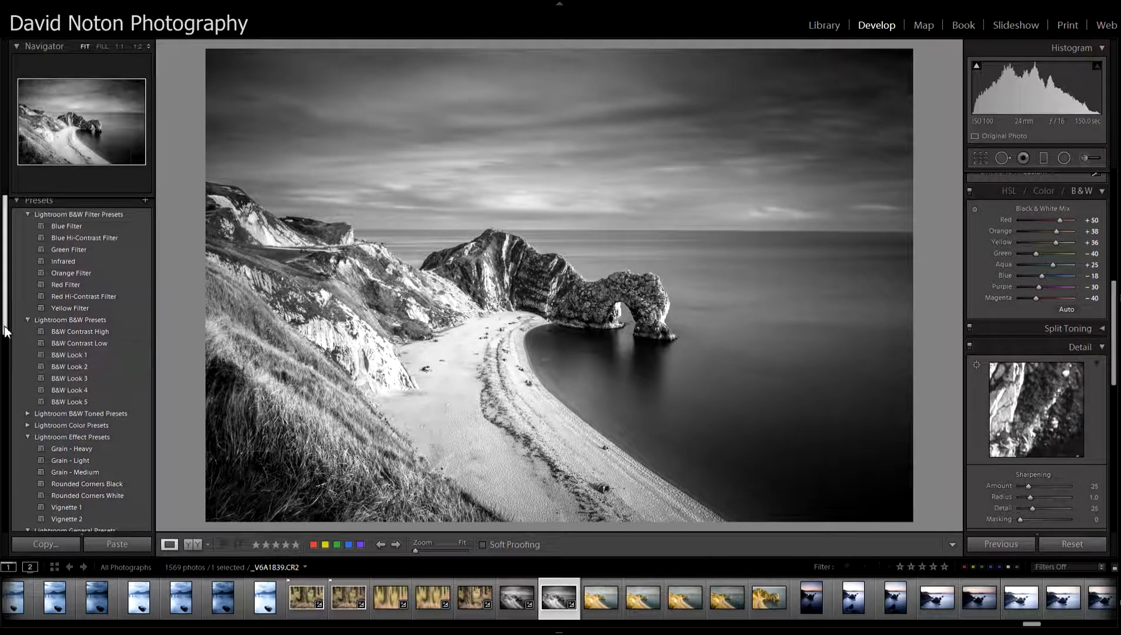
{"action": "scroll", "coordinate": [5, 277], "scroll_direction": "down", "scroll_amount": 3}
{"action": "scroll", "coordinate": [72, 405], "scroll_direction": "down", "scroll_amount": 3}
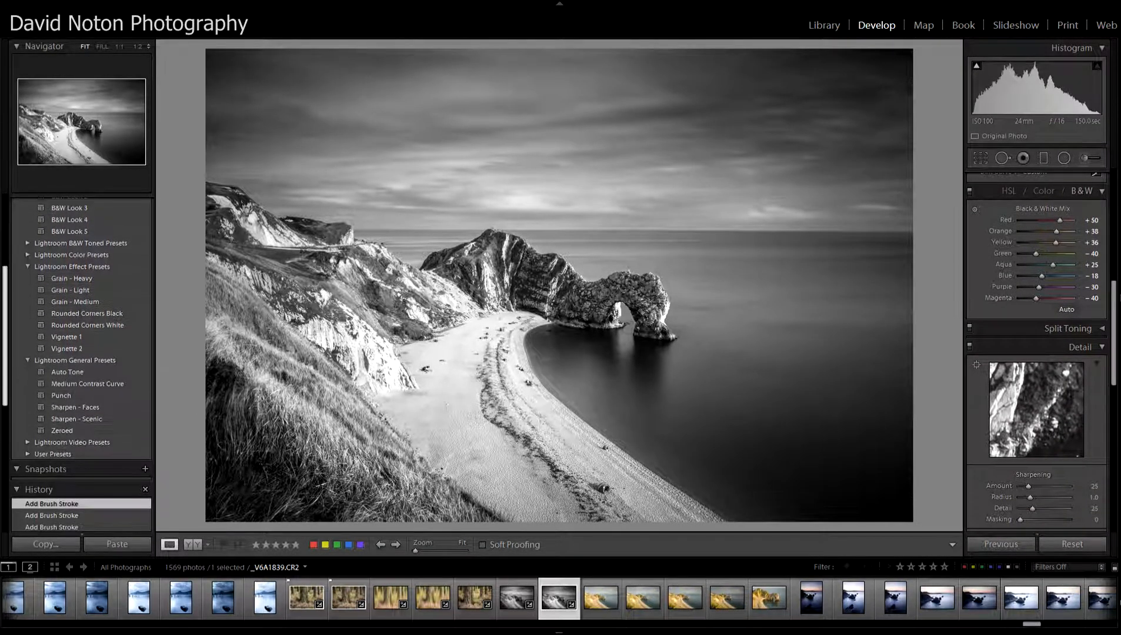
{"action": "left_click", "coordinate": [90, 417]}
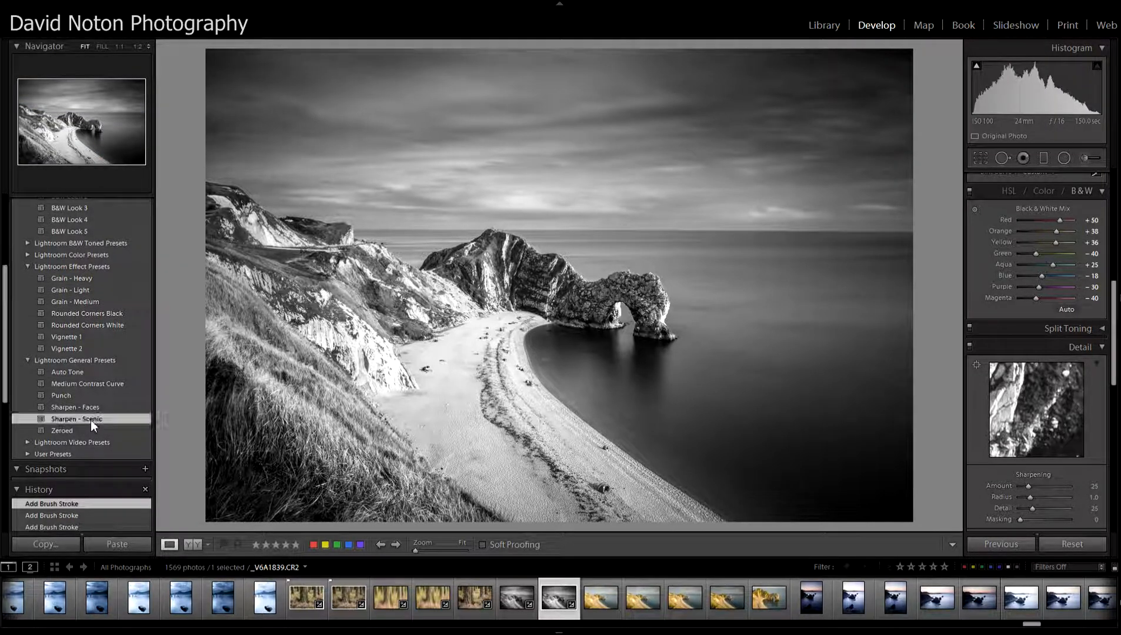
{"action": "scroll", "coordinate": [1113, 360], "scroll_direction": "down", "scroll_amount": 3}
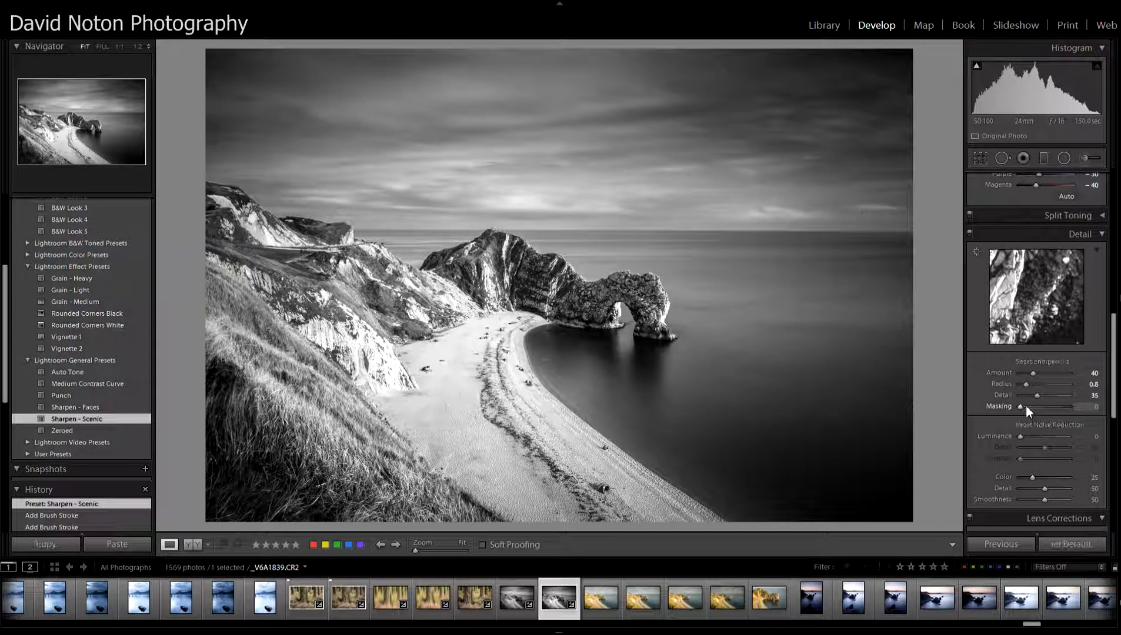
{"action": "left_click_drag", "start_coordinate": [1019, 406], "coordinate": [1027, 413]}
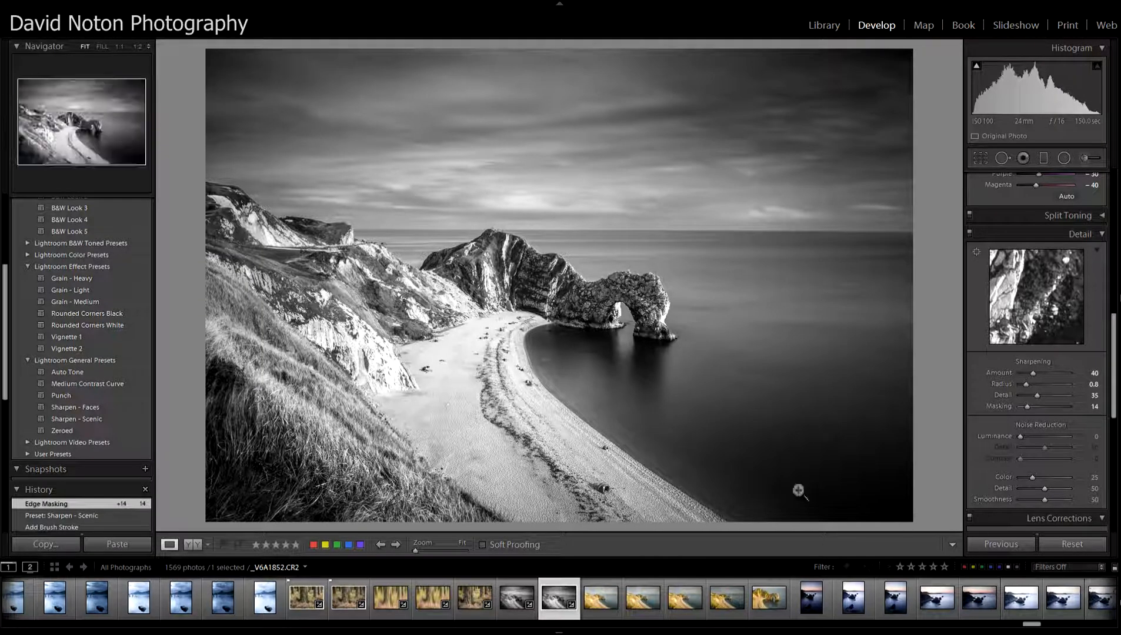
Step: Inspect the sharpened rock arch up close, and compare the original and edited photos side by side
{"action": "left_click", "coordinate": [653, 305]}
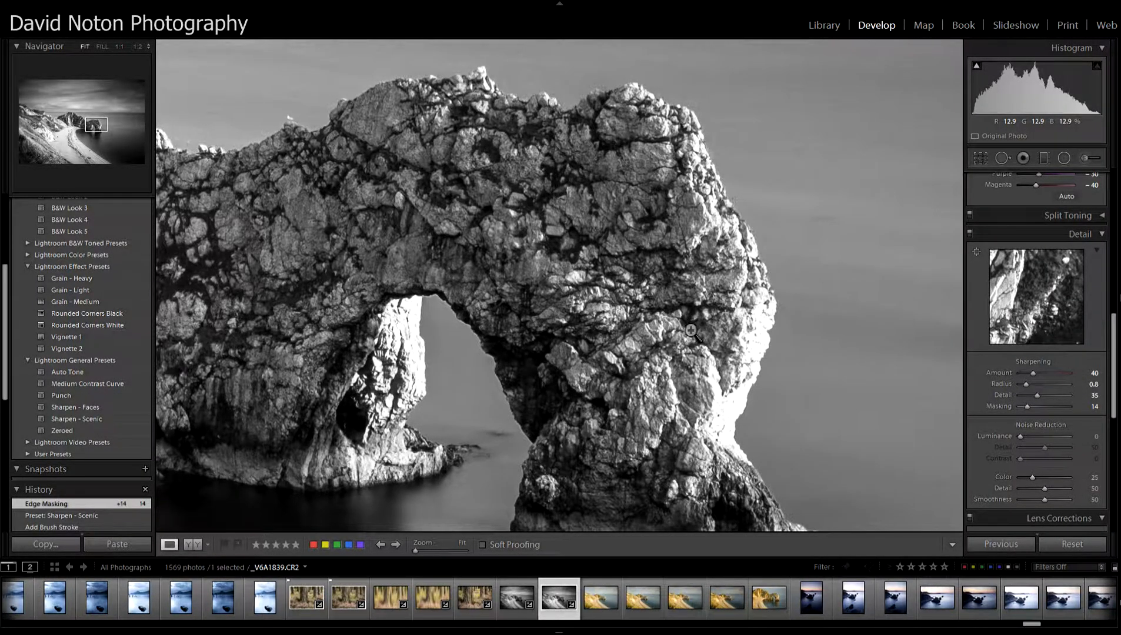
{"action": "left_click", "coordinate": [692, 331]}
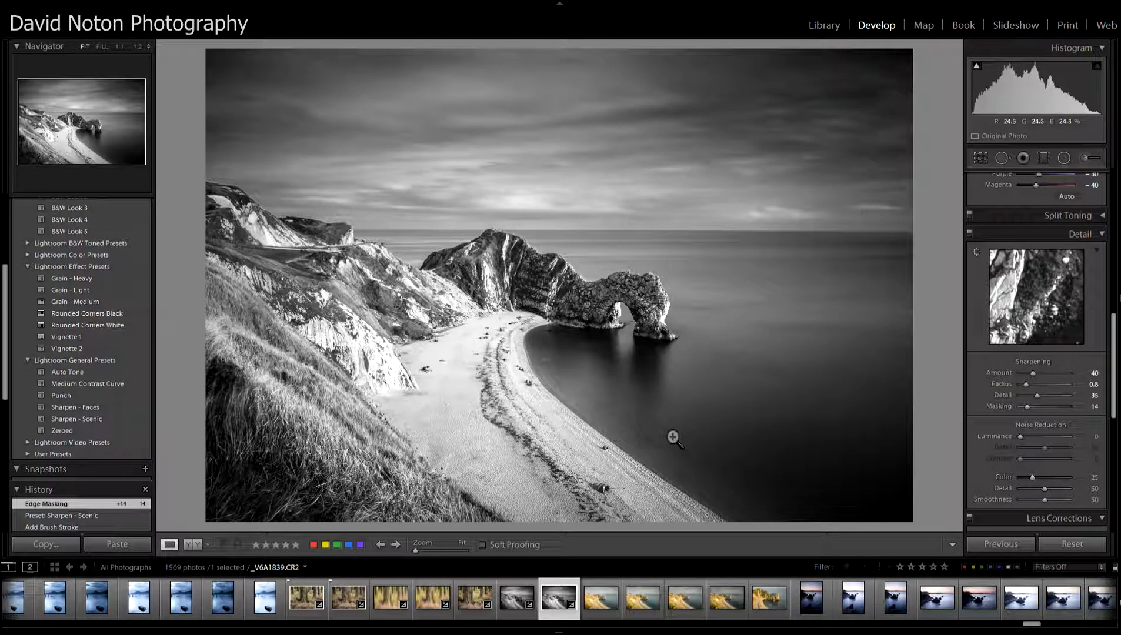
{"action": "left_click", "coordinate": [193, 544]}
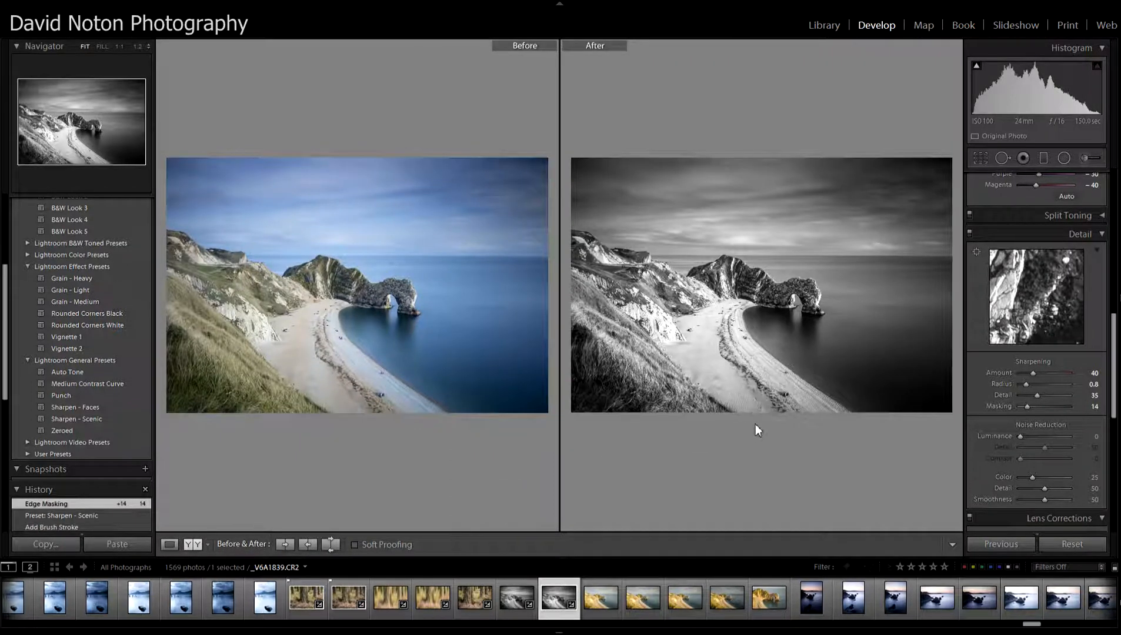